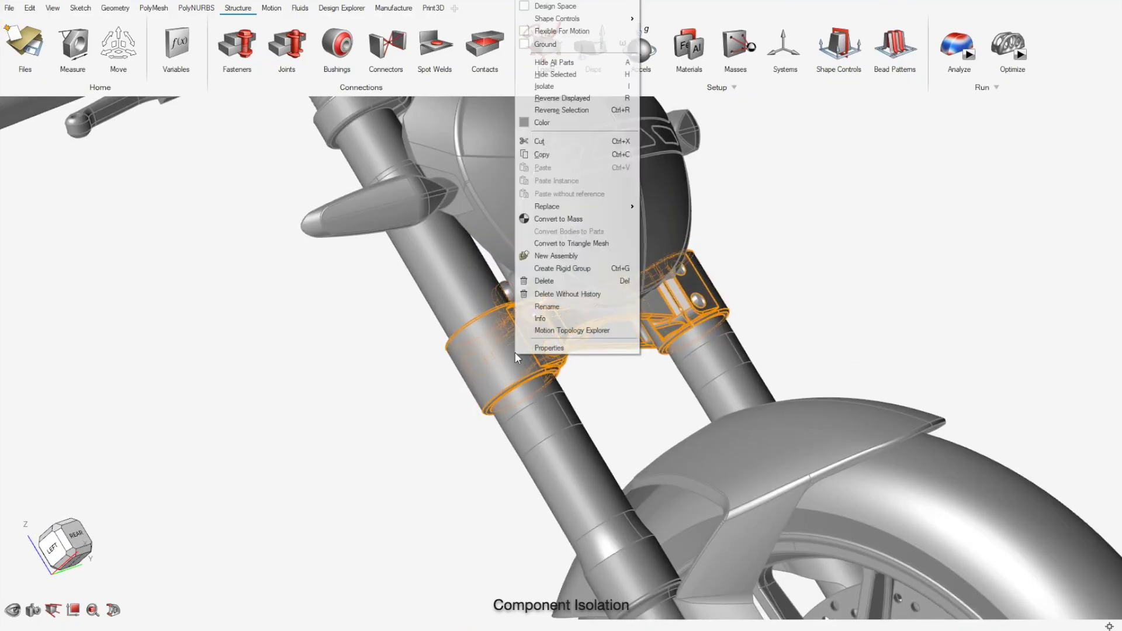
# - Isolate the selected fork yoke so that it is the only part shown
pyautogui.click(568, 110)
pyautogui.scroll(-3, 887, 434)
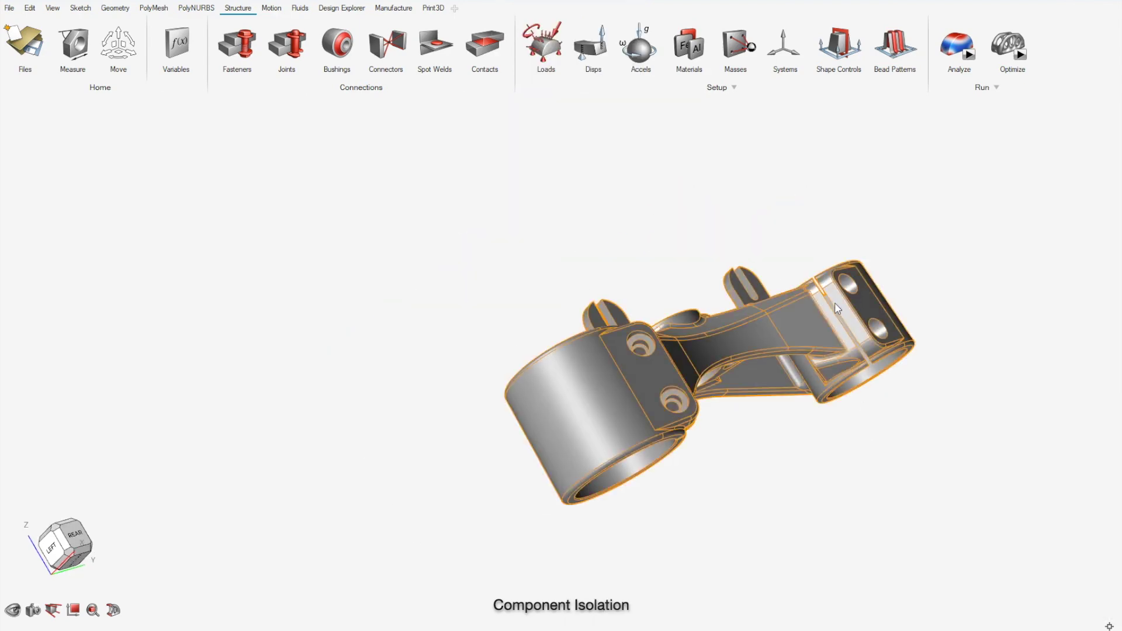
pyautogui.moveTo(865, 345); pyautogui.dragTo(786, 398, button='middle')
pyautogui.moveTo(786, 398); pyautogui.dragTo(704, 385, button='right')
pyautogui.scroll(2, 672, 328)
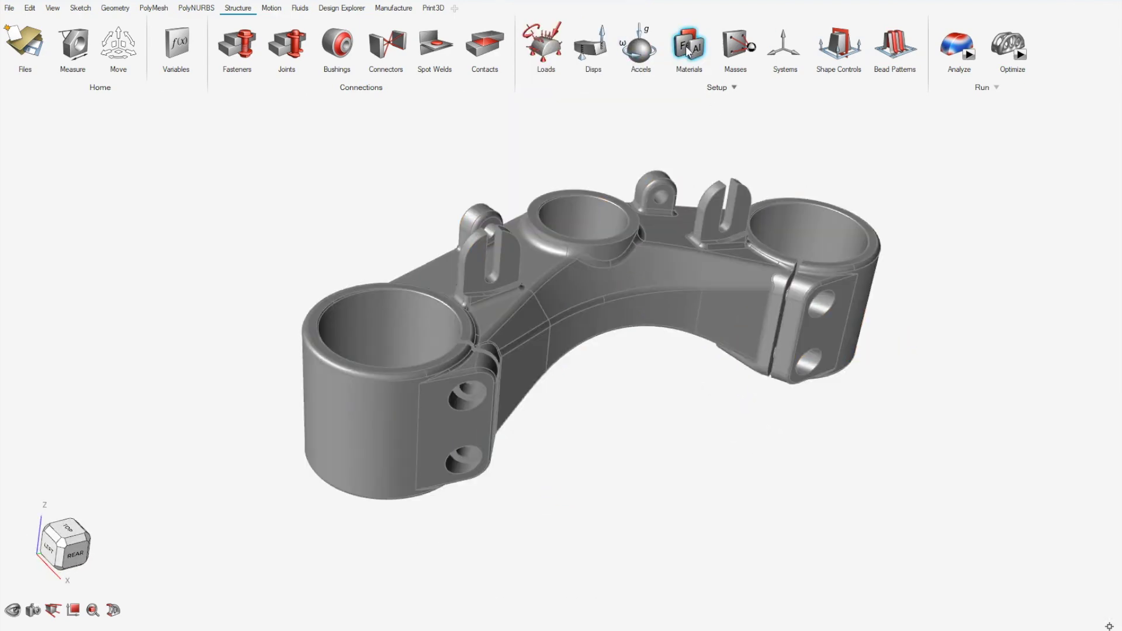
# - Assign the material Aluminum (7075-T6) to the yoke's PartBody and close the materials list
pyautogui.click(689, 52)
pyautogui.click(624, 287)
pyautogui.click(894, 209)
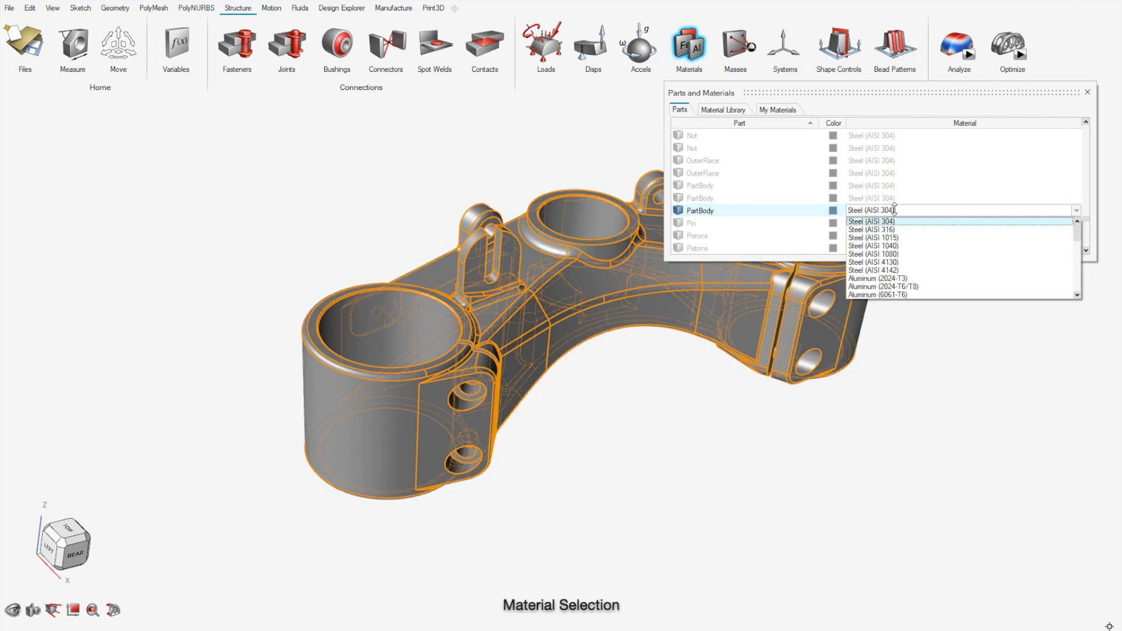
pyautogui.scroll(-3, 891, 275)
pyautogui.click(889, 282)
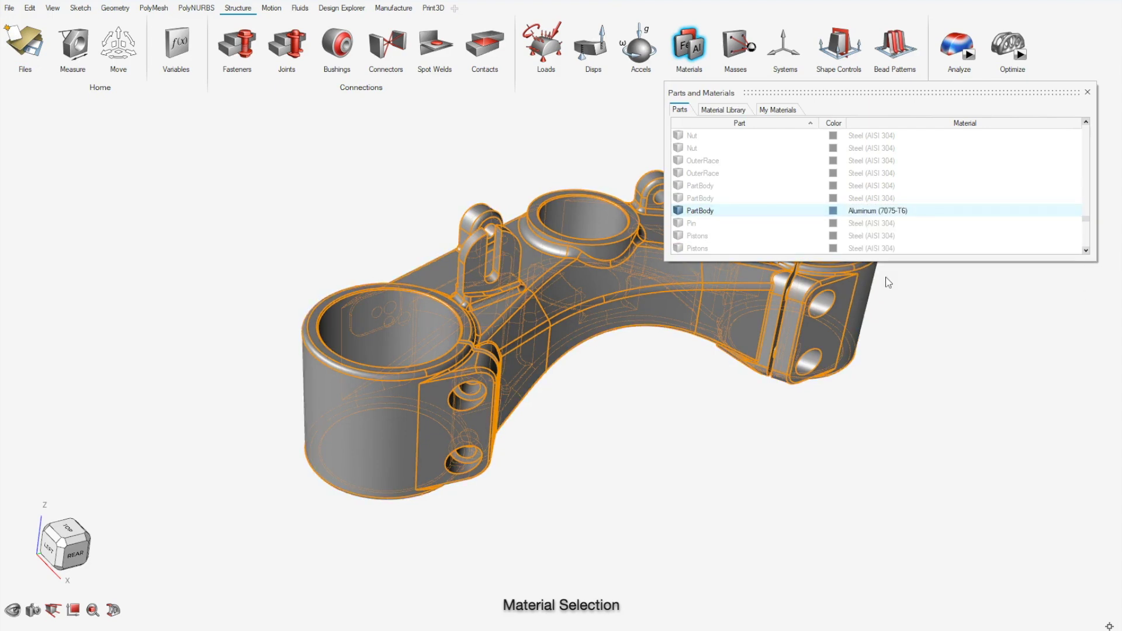
pyautogui.click(1088, 92)
pyautogui.click(1027, 420)
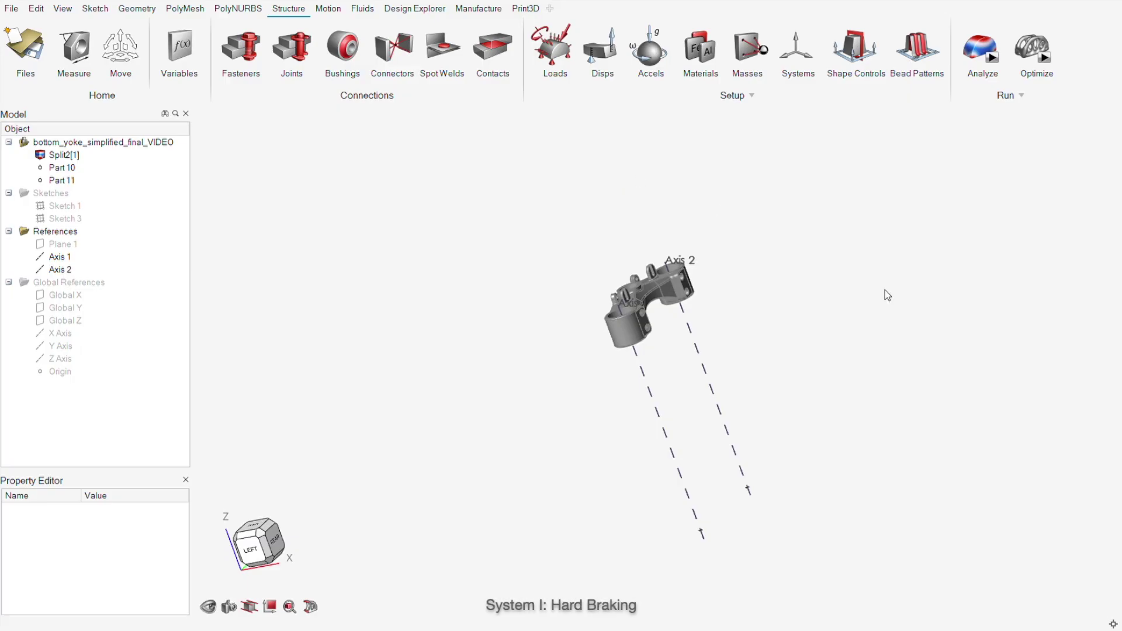
# - Create a coordinate system in the space between the two fork axes and rotate it 25 degrees about Y
pyautogui.click(798, 55)
pyautogui.click(687, 397)
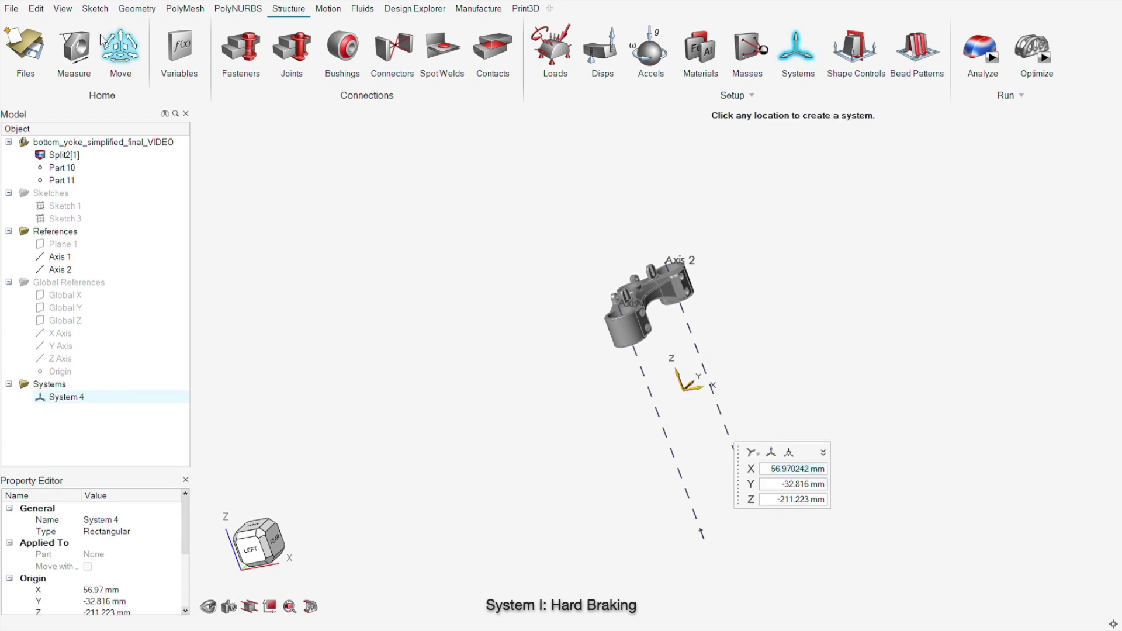
pyautogui.click(696, 351)
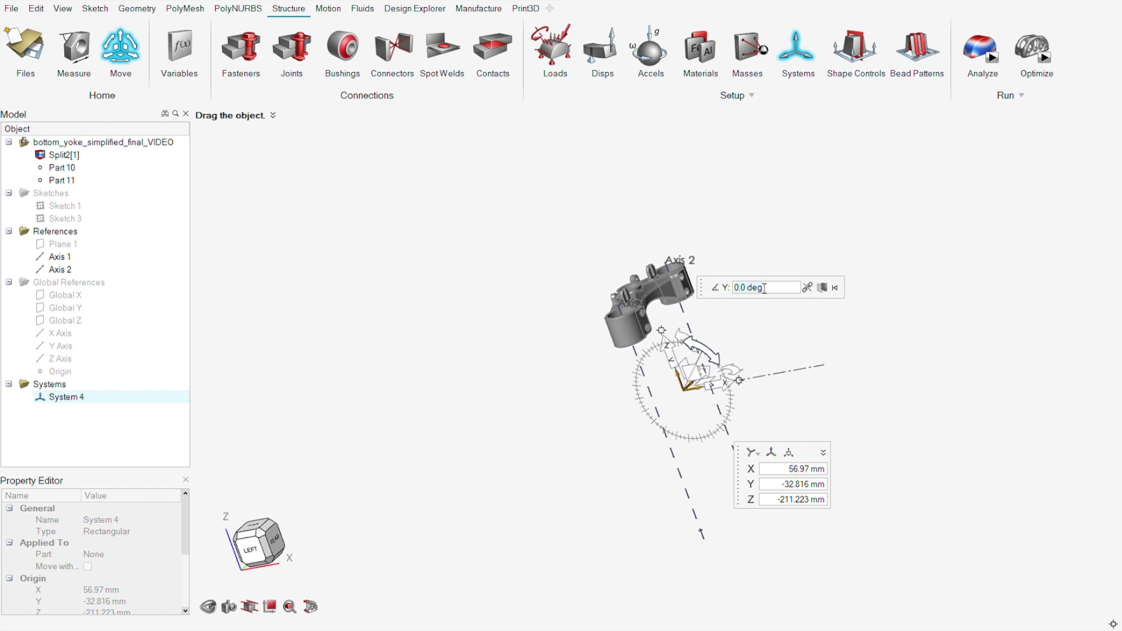
pyautogui.write('25')
pyautogui.press('Return')
pyautogui.press('Escape')
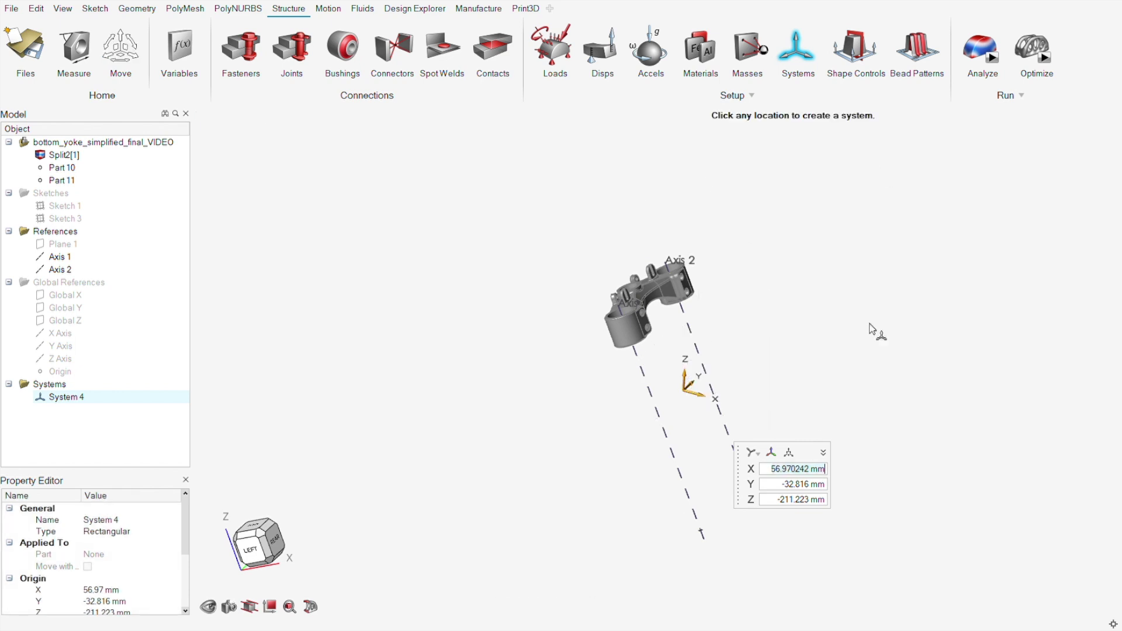
pyautogui.press('Escape')
# - Apply a 1500 N force along System 4's Z direction at the lower end of each fork axis
pyautogui.click(572, 38)
pyautogui.click(701, 531)
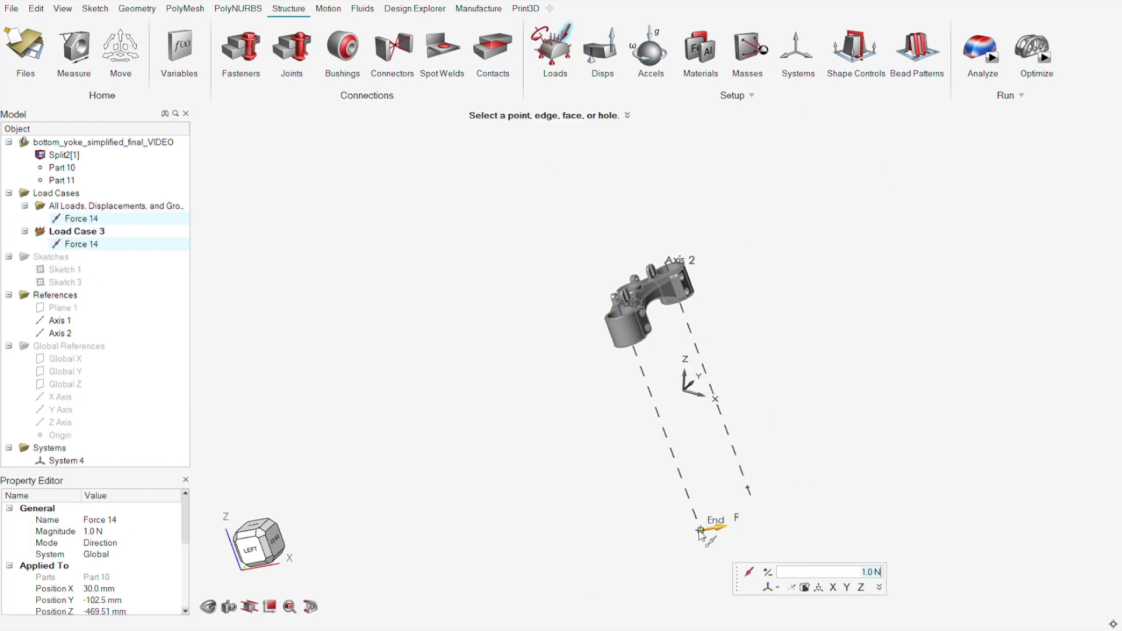
pyautogui.click(768, 589)
pyautogui.click(786, 612)
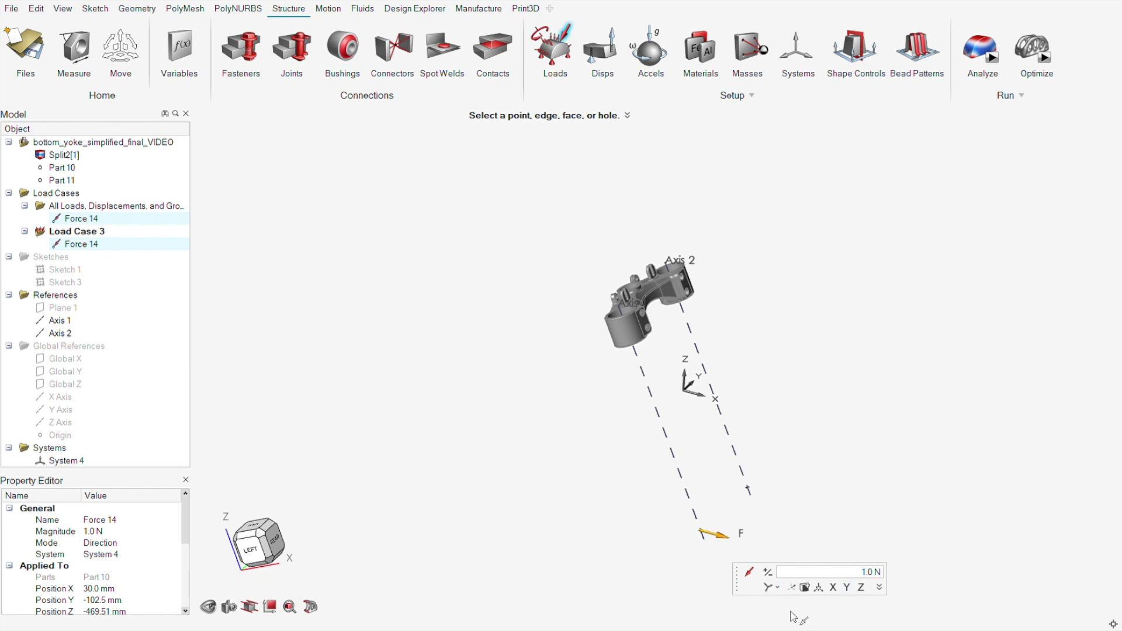
pyautogui.click(861, 587)
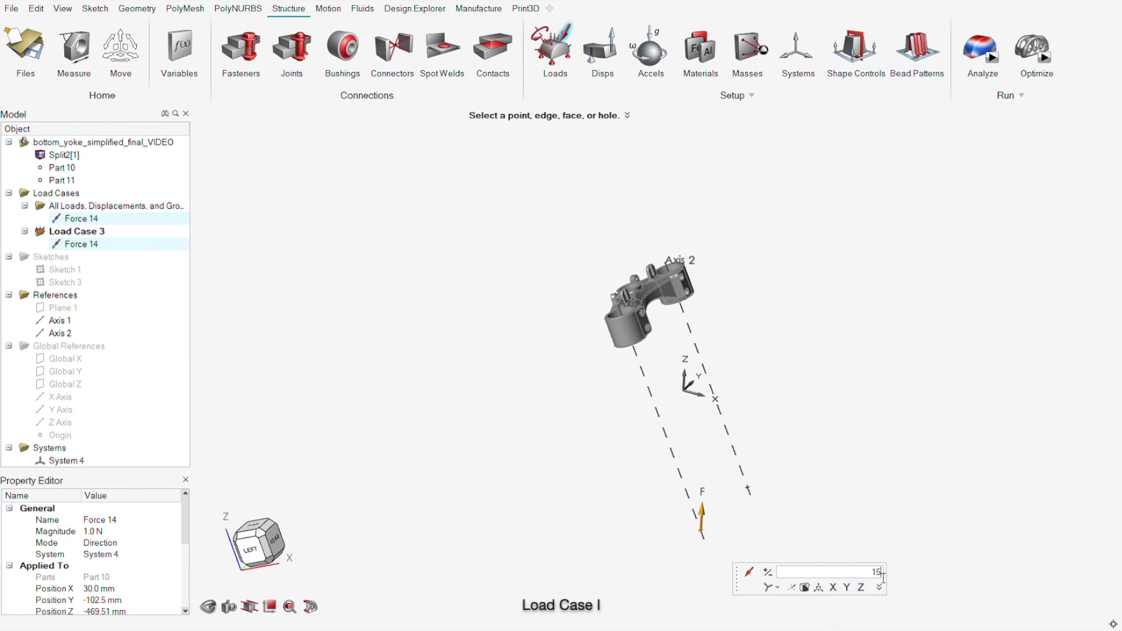
pyautogui.click(749, 489)
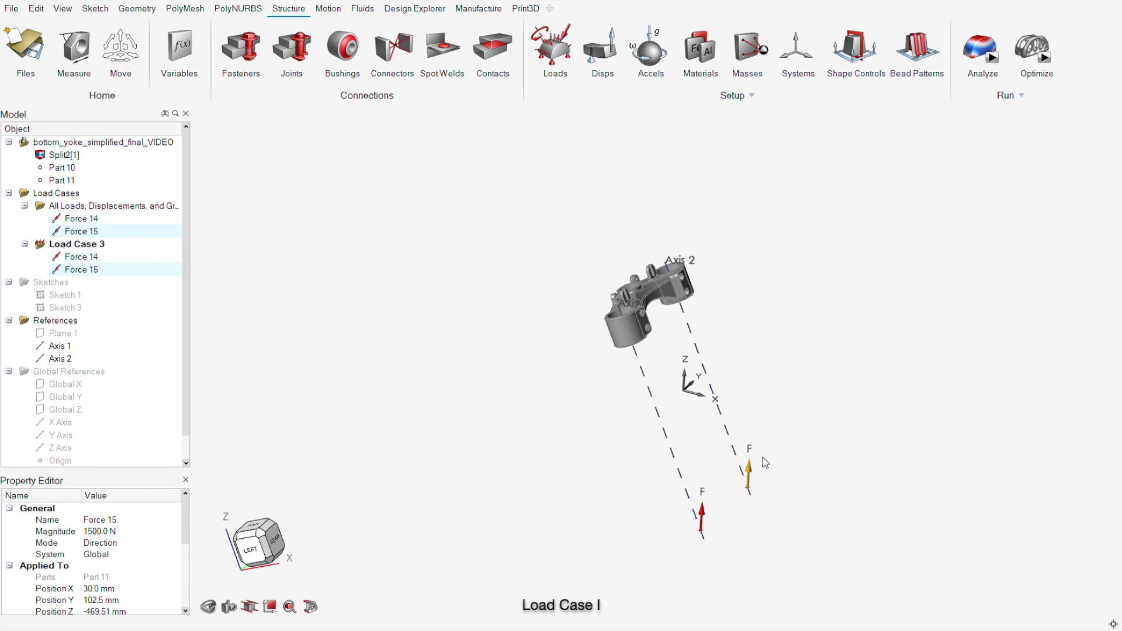
# - Add a 1000 N force along System 4's negative X direction at the lower end of each fork axis
pyautogui.click(700, 531)
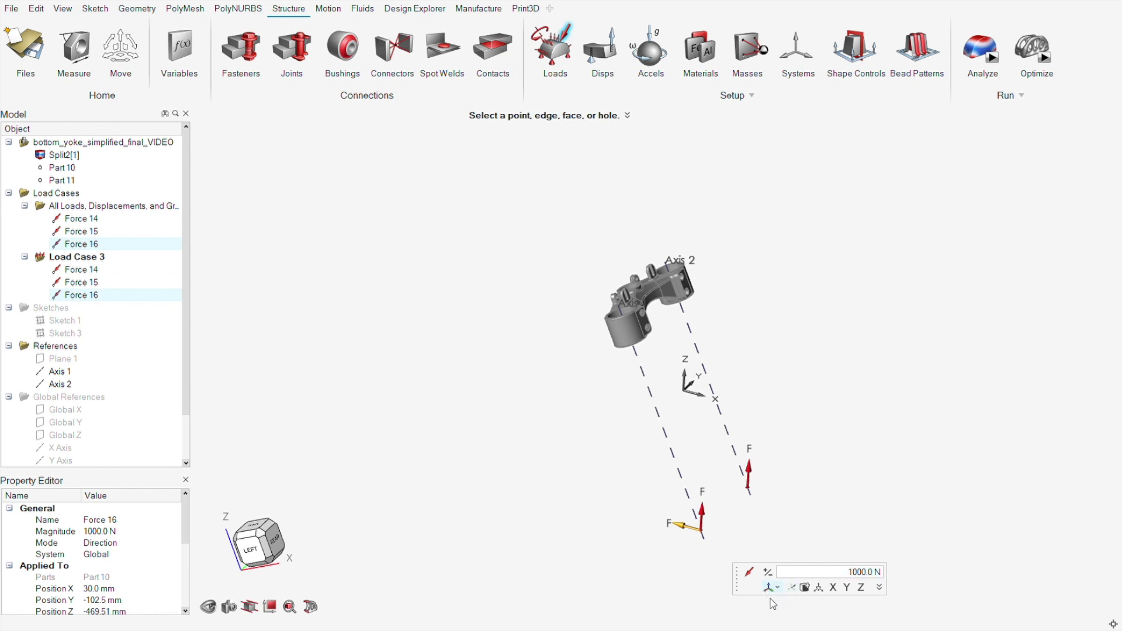
pyautogui.click(783, 616)
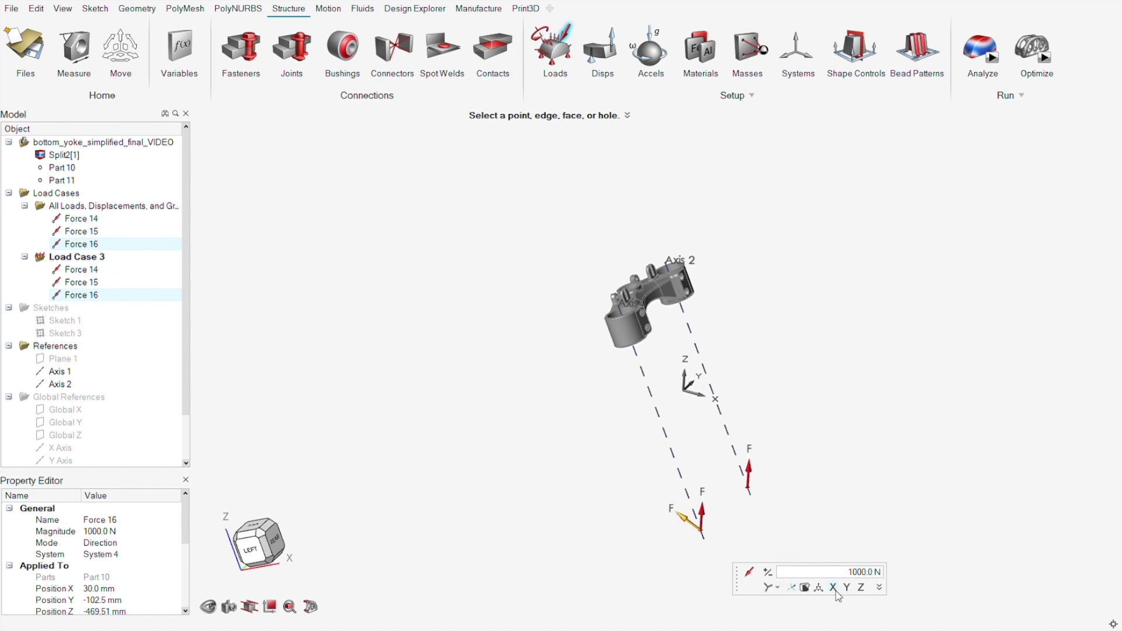
pyautogui.click(754, 489)
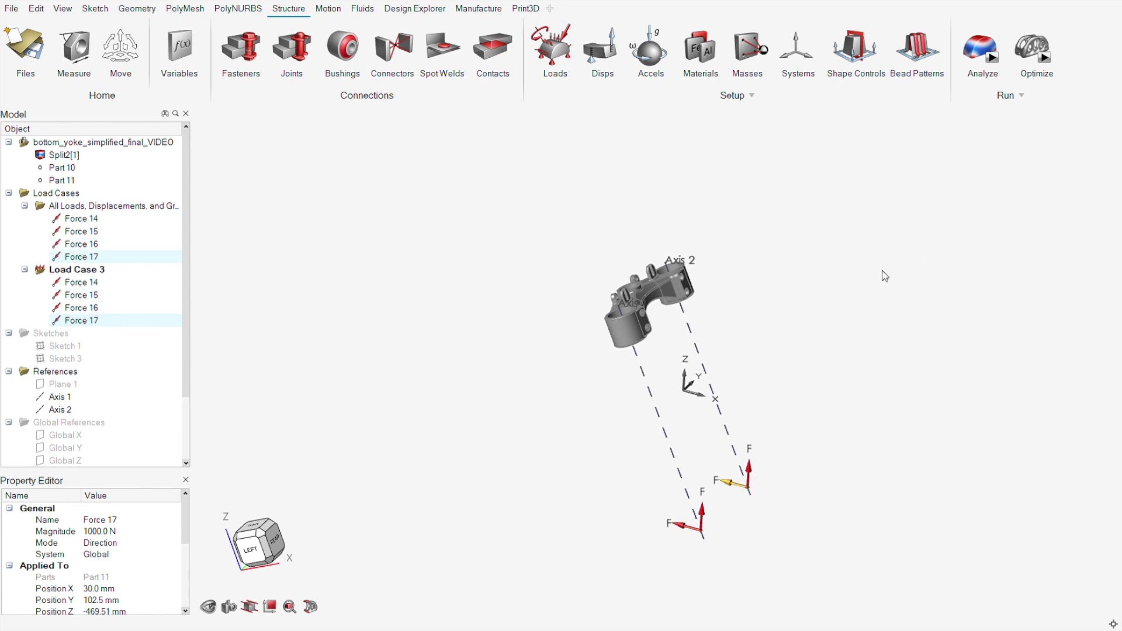
# - Join the lower end point of Axis 2 to the inner face of its fork bore with a flexible connector
pyautogui.click(392, 50)
pyautogui.scroll(6, 677, 275)
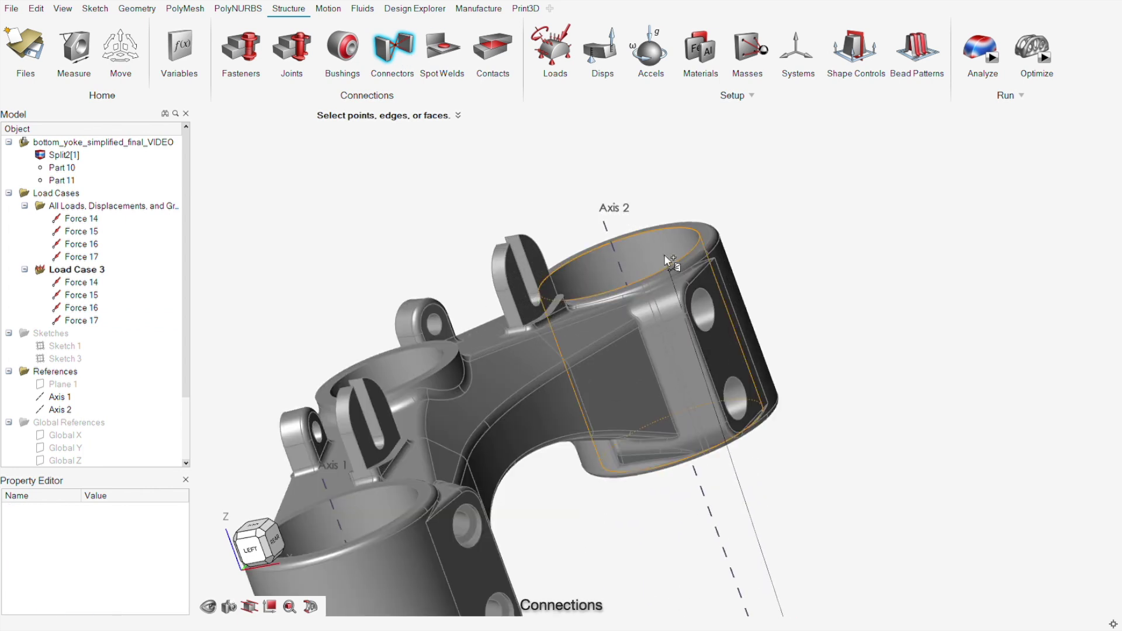
pyautogui.click(666, 259)
pyautogui.scroll(-5, 665, 257)
pyautogui.scroll(-2, 795, 443)
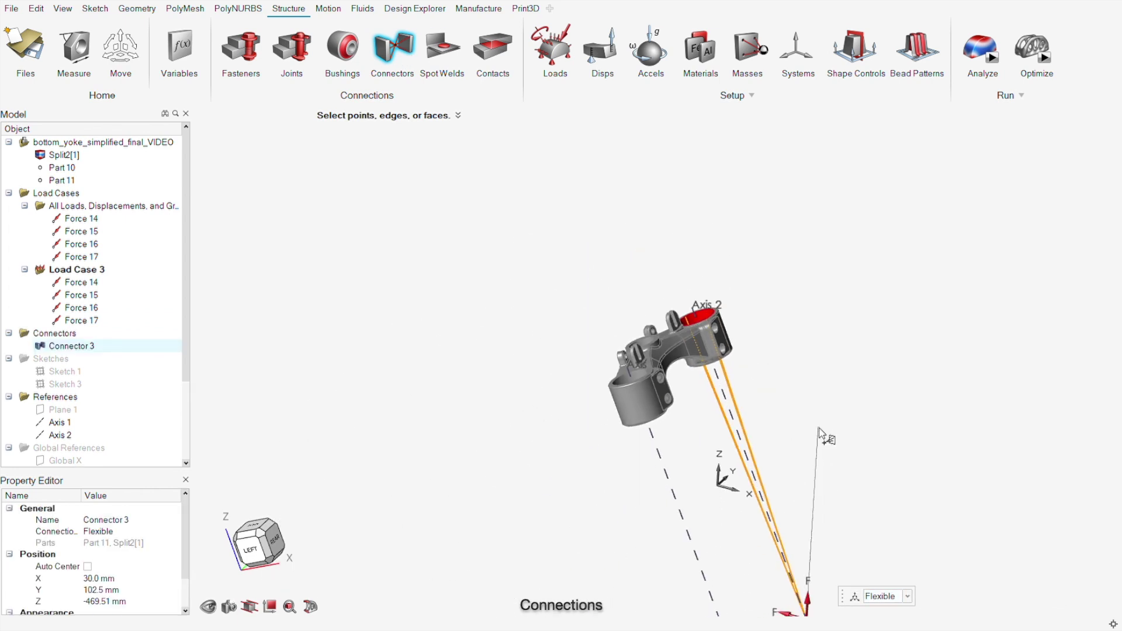
pyautogui.press('Escape')
pyautogui.scroll(-1, 643, 450)
# - Join the lower end point of Axis 1 to the inner face of its fork bore with a connector
pyautogui.click(403, 54)
pyautogui.scroll(-1, 555, 135)
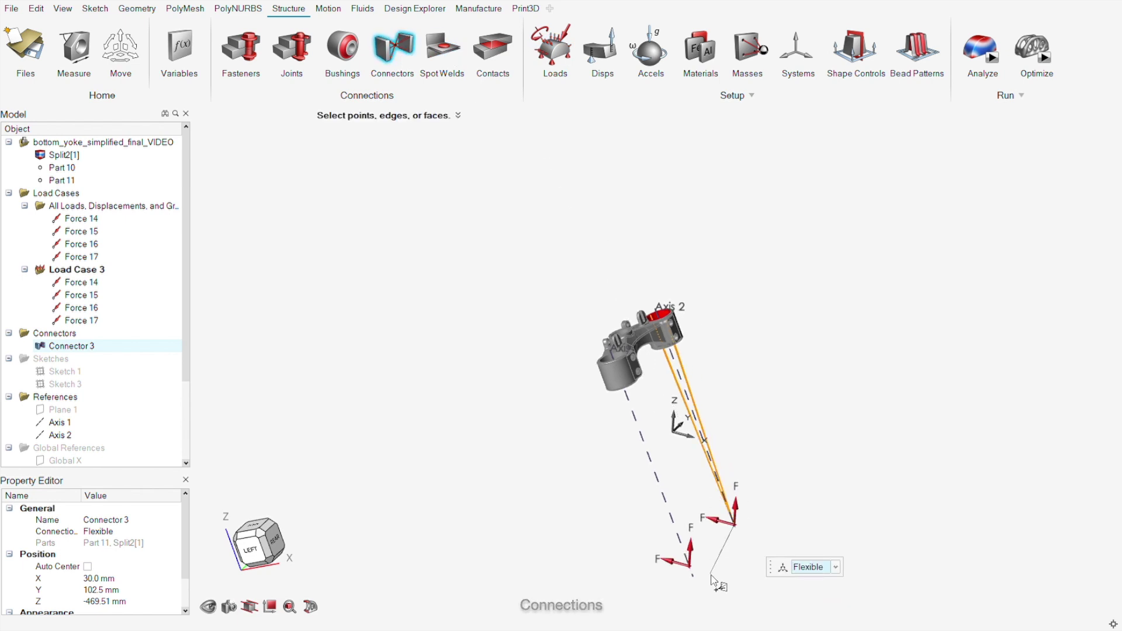
pyautogui.scroll(2, 708, 573)
pyautogui.press('Escape')
pyautogui.click(393, 60)
pyautogui.click(726, 546)
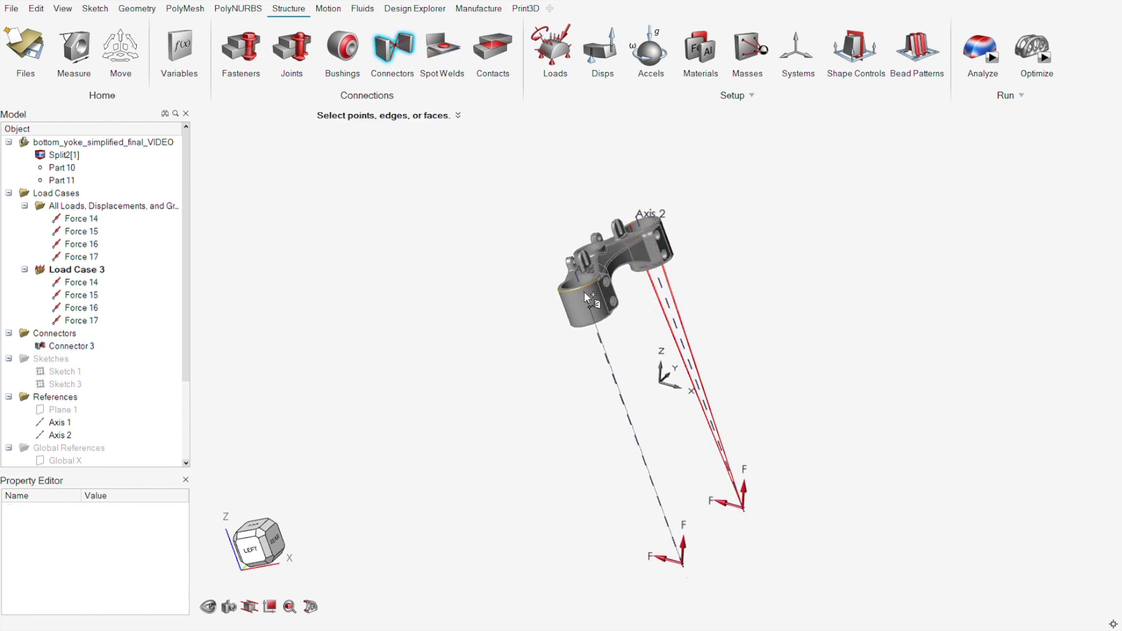
pyautogui.scroll(4, 584, 291)
pyautogui.click(561, 281)
pyautogui.scroll(-4, 562, 286)
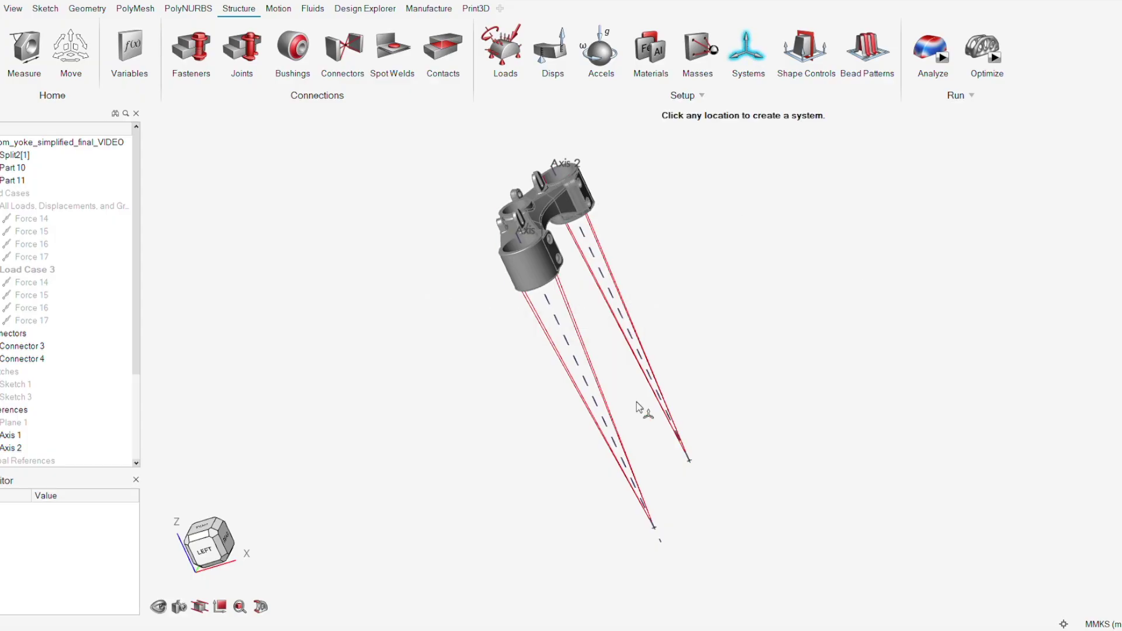
# - Create a second coordinate system between the fork axes for cornering and rotate it 25 degrees about Y
pyautogui.click(626, 401)
pyautogui.click(609, 320)
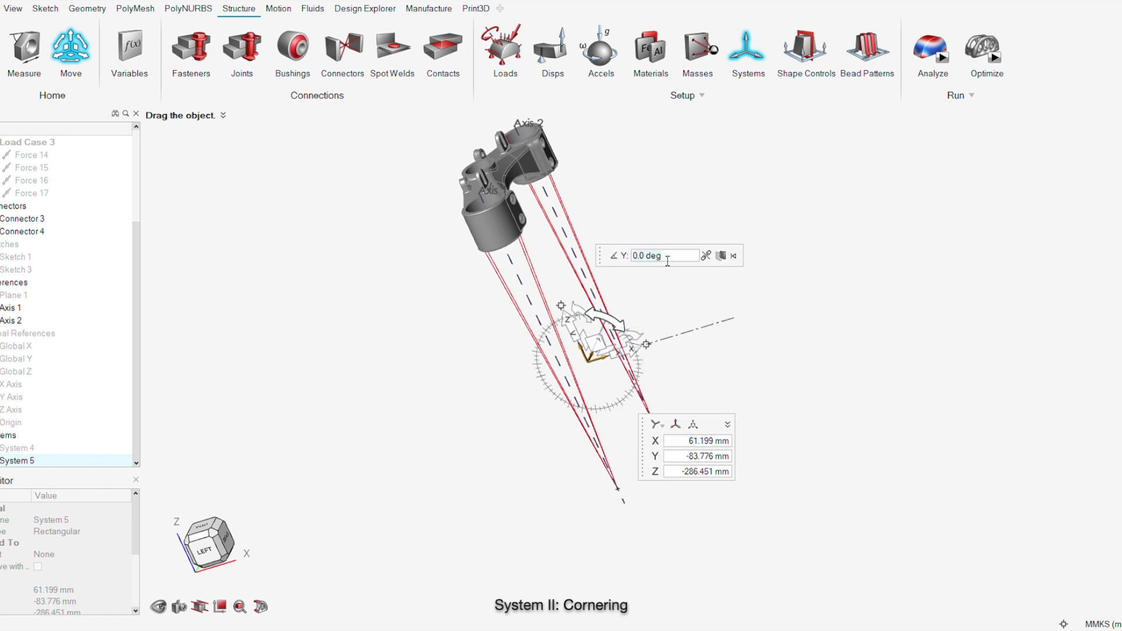
pyautogui.write('25')
pyautogui.press('Return')
# - Rotate the cornering coordinate system by -65 degrees about its X axis
pyautogui.moveTo(746, 366); pyautogui.dragTo(770, 431, button='middle')
pyautogui.click(638, 314)
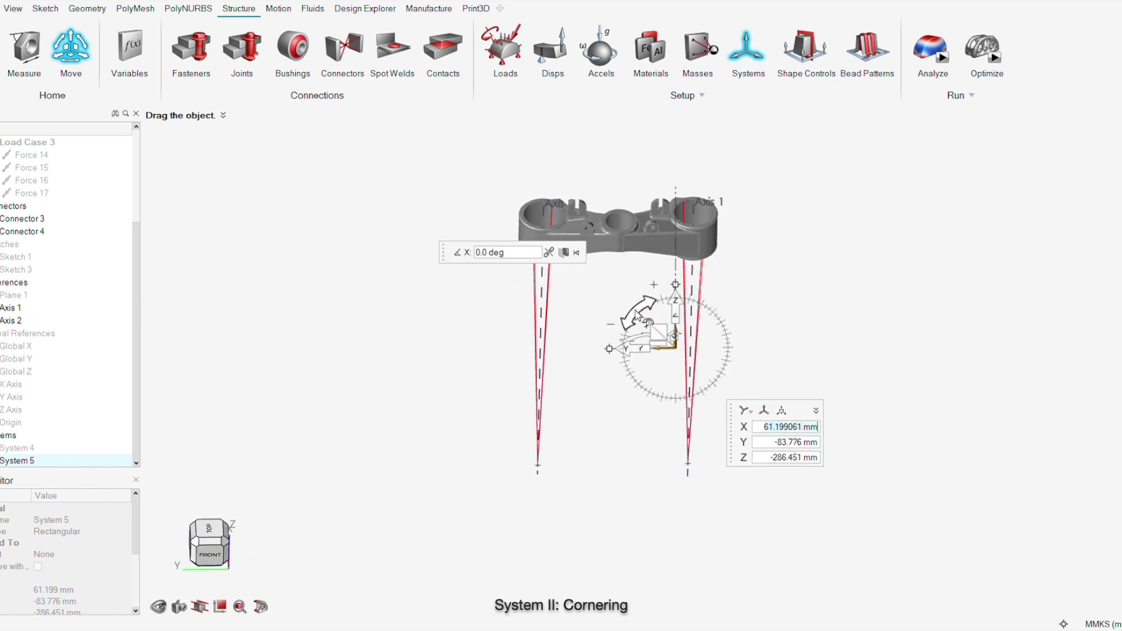
pyautogui.doubleClick(511, 254)
pyautogui.write('-65')
pyautogui.press('Return')
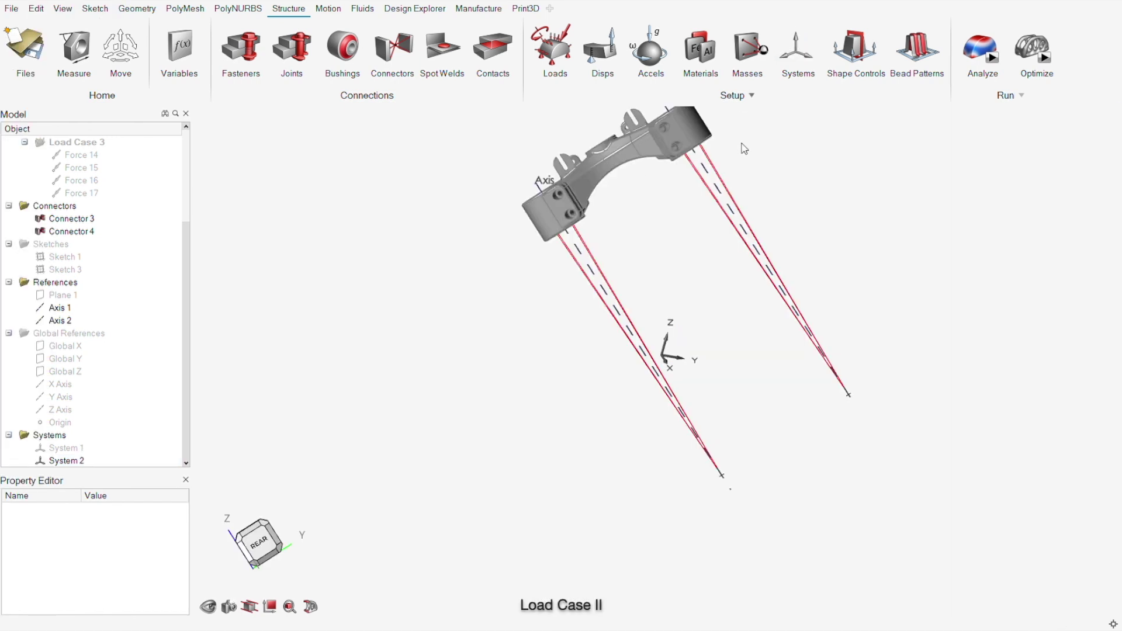
# - Apply a 1000 N force along System 2's Z direction at the lower end of each fork axis
pyautogui.click(574, 41)
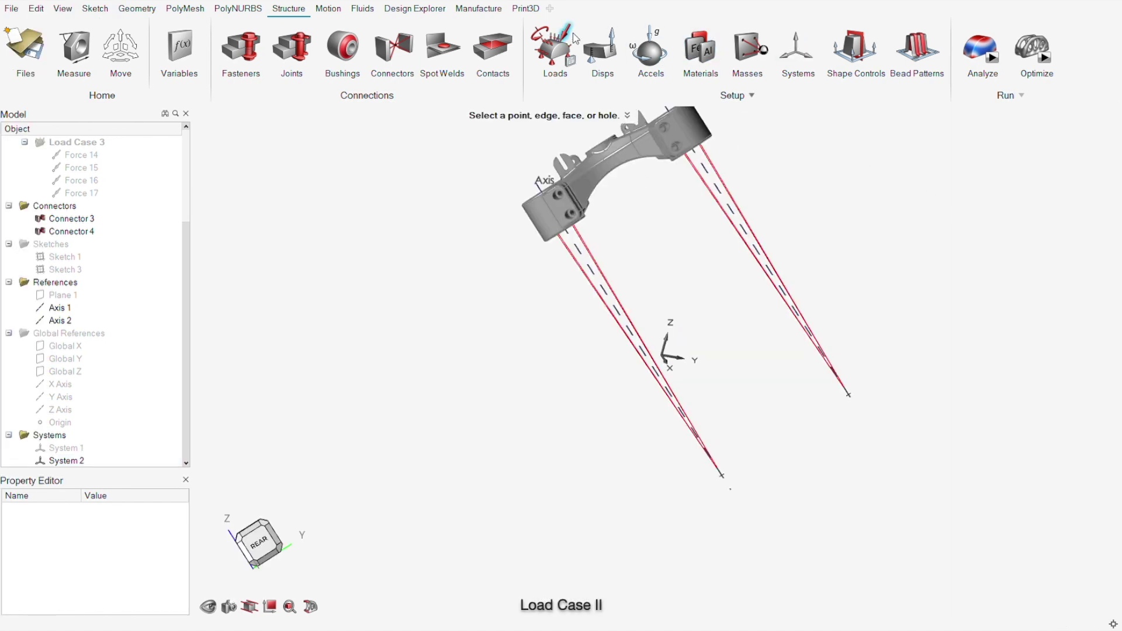
pyautogui.click(849, 402)
pyautogui.click(924, 455)
pyautogui.click(946, 497)
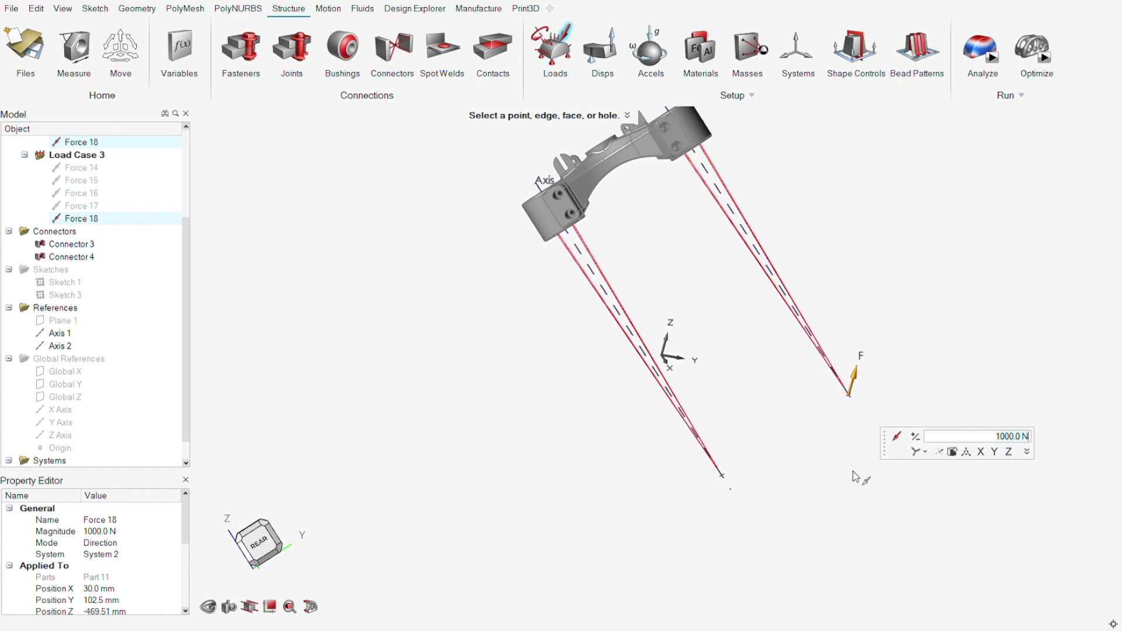
pyautogui.click(727, 481)
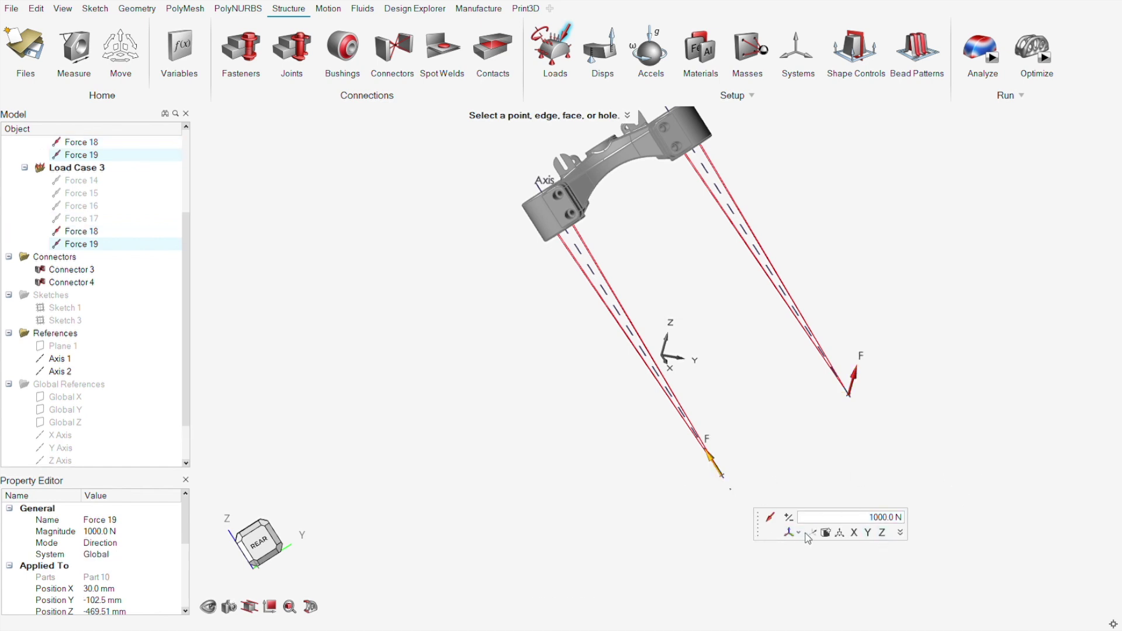
# - Add a 500 N force along System 2's negative Y direction at the lower end of each fork axis
pyautogui.click(848, 395)
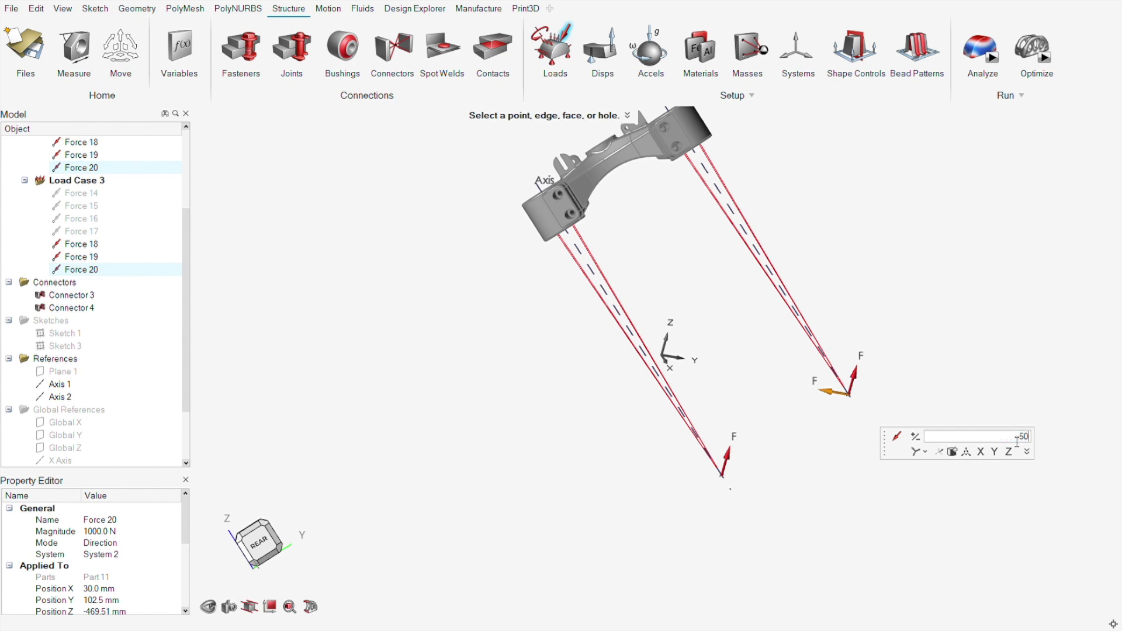
pyautogui.click(723, 475)
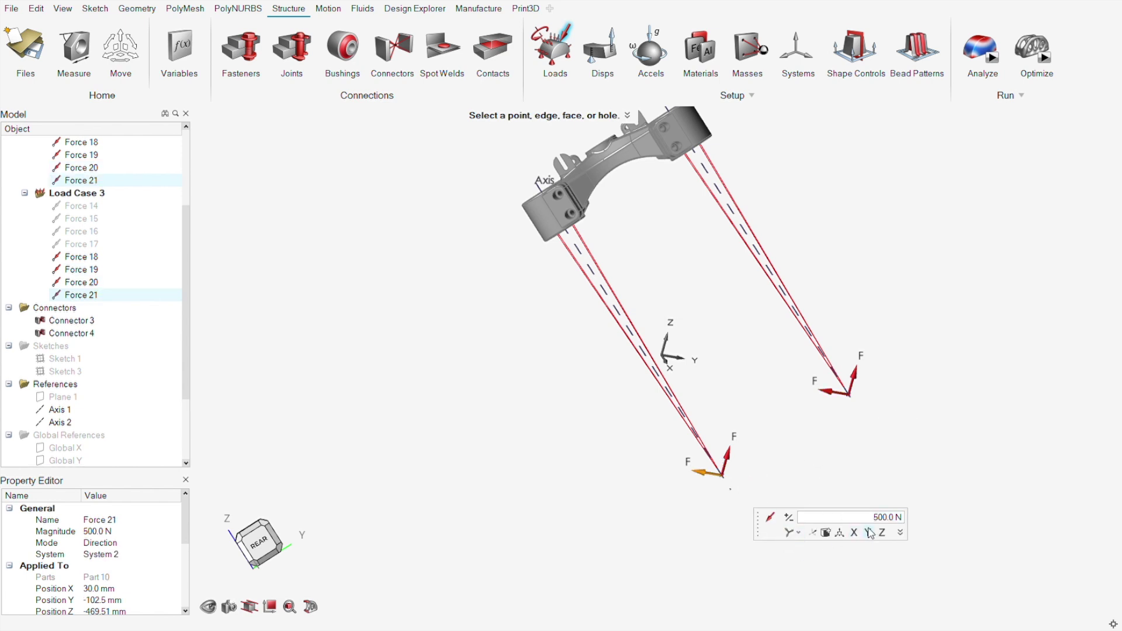
pyautogui.moveTo(931, 410); pyautogui.dragTo(709, 408, button='right')
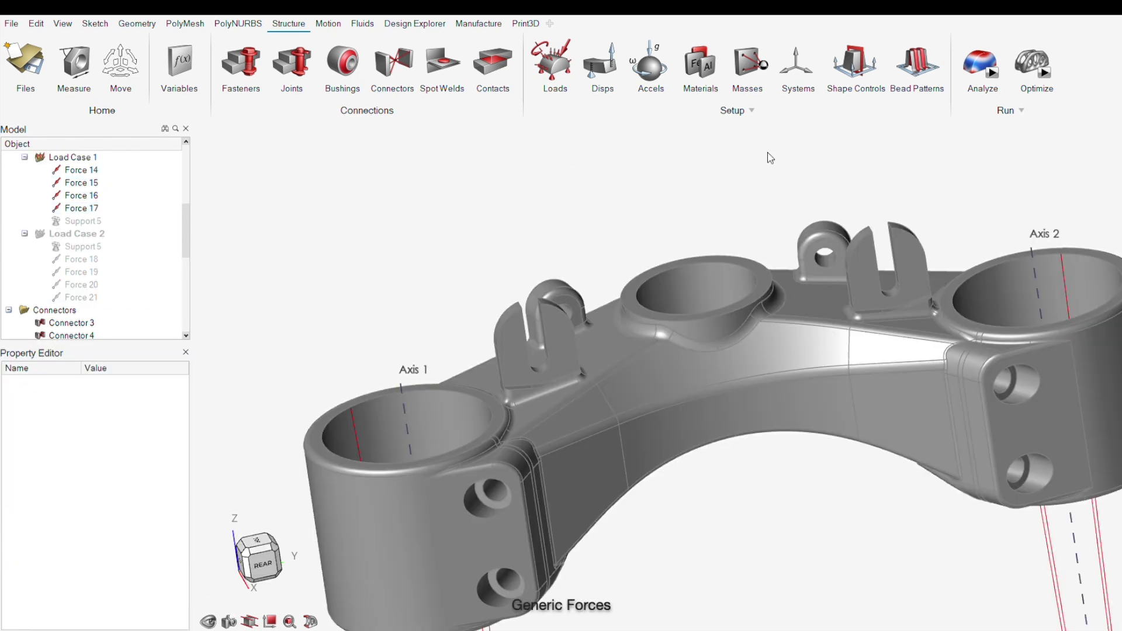
# - Apply a 15 N force in the global negative Z direction to the slot bottom of the lug near Axis 2
pyautogui.click(552, 64)
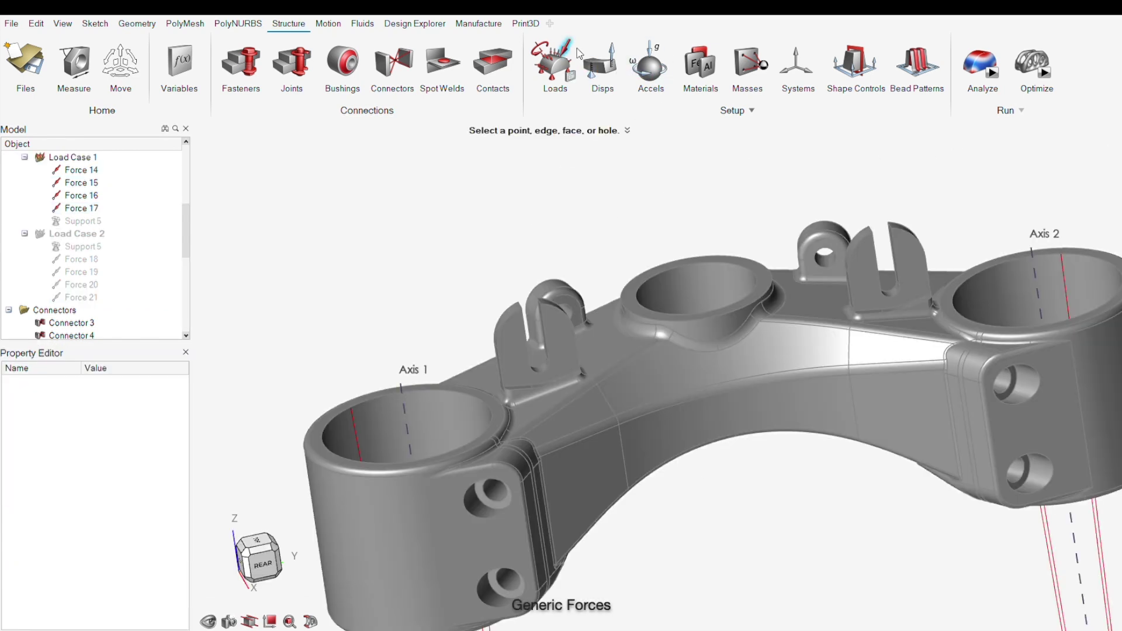
pyautogui.scroll(5, 900, 278)
pyautogui.click(900, 278)
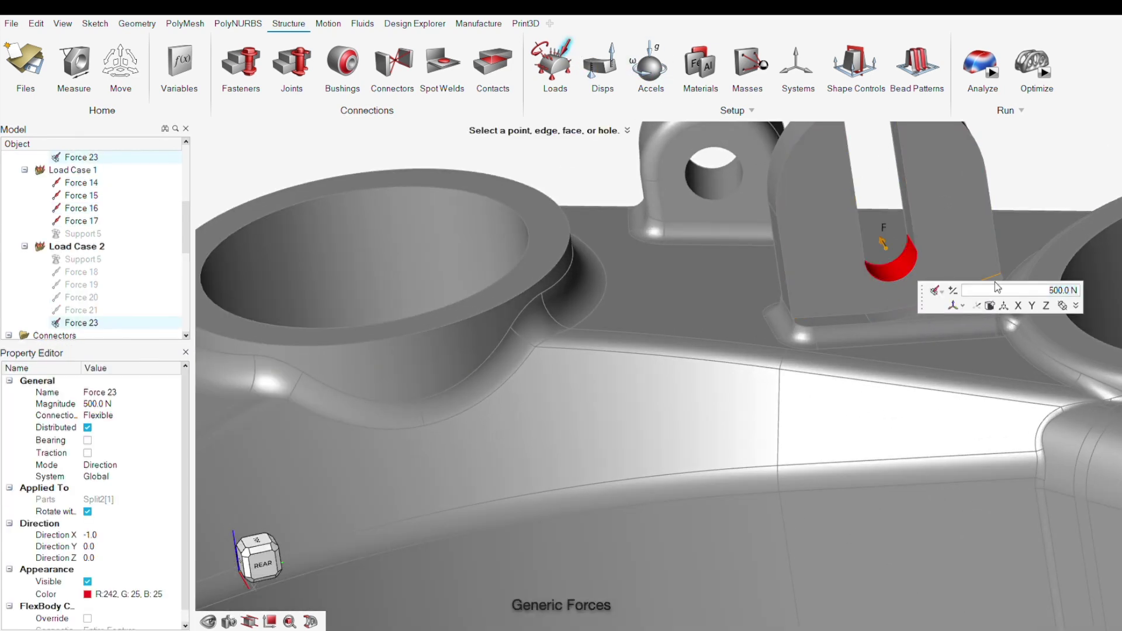
pyautogui.click(1046, 307)
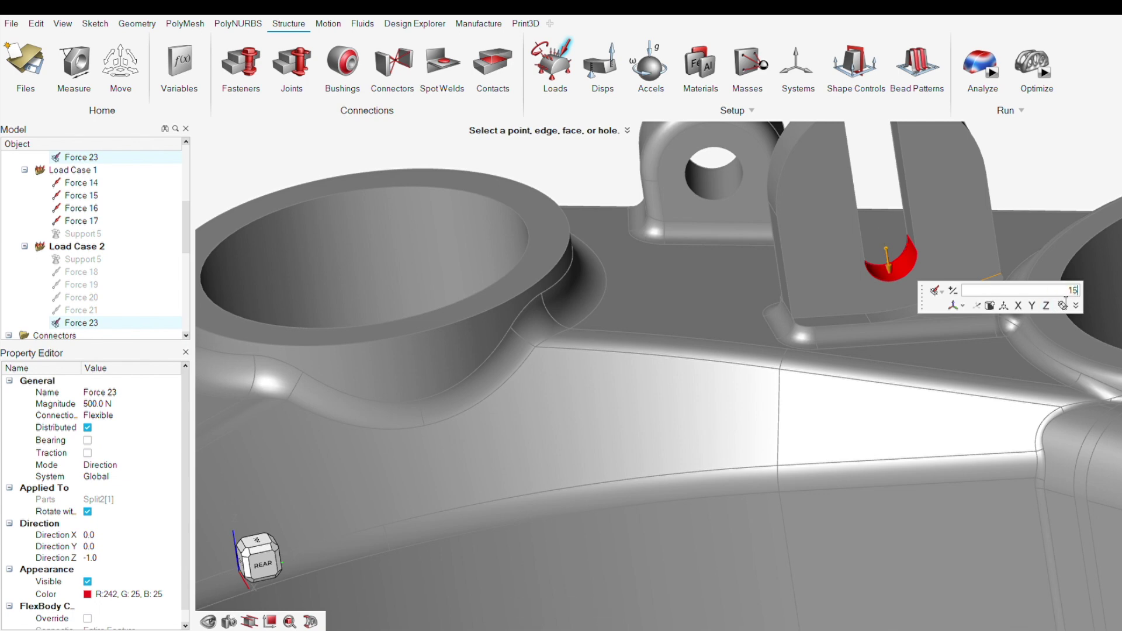
pyautogui.press('Return')
# - Apply a 15 N force in the global negative Z direction to the slot bottom of the lug near Axis 1
pyautogui.scroll(-3, 1109, 256)
pyautogui.scroll(2, 490, 373)
pyautogui.click(517, 357)
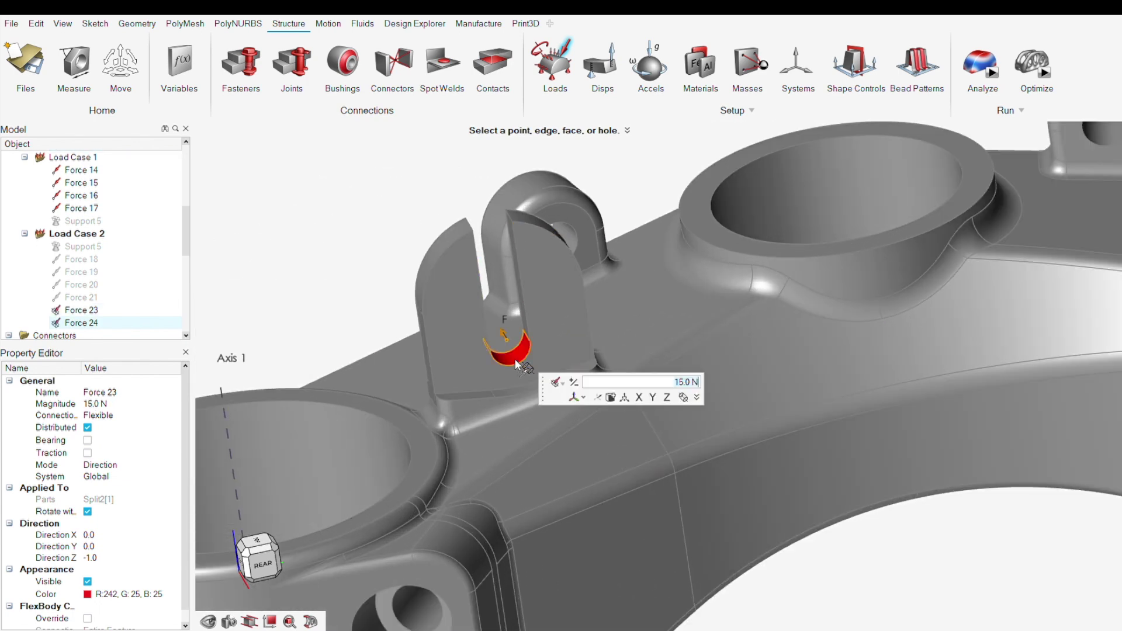
pyautogui.moveTo(608, 256); pyautogui.dragTo(604, 251, button='middle')
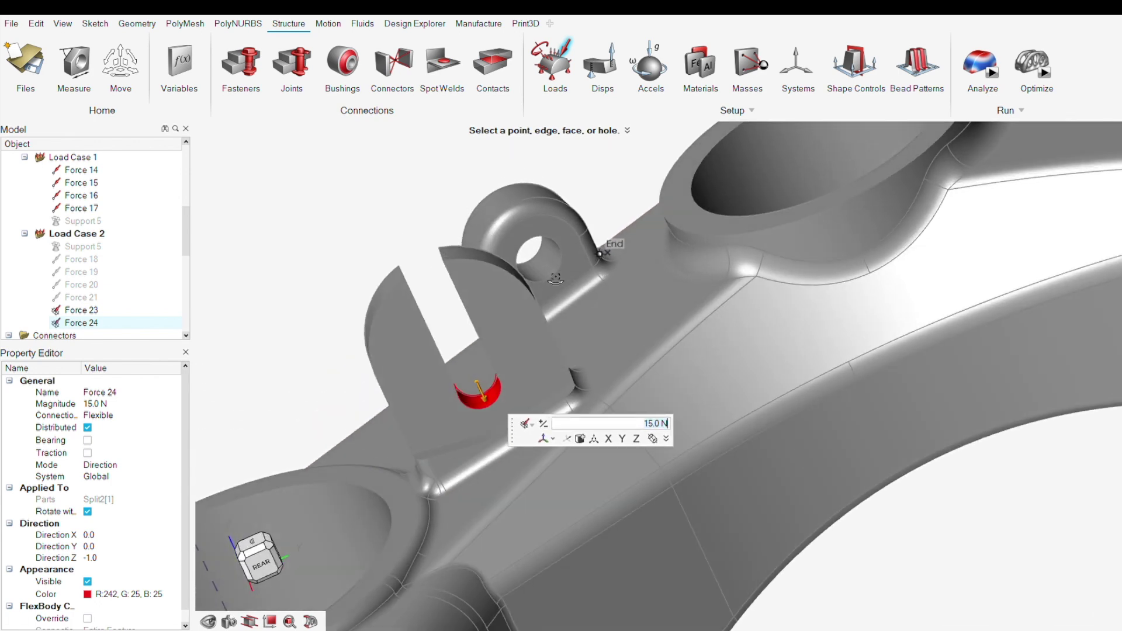
# - Apply a 15 N force along the global Z direction to the hole of the rounded lug on the Axis 1 side
pyautogui.scroll(3, 547, 256)
pyautogui.click(547, 278)
pyautogui.moveTo(547, 278); pyautogui.dragTo(578, 259, button='middle')
pyautogui.click(672, 290)
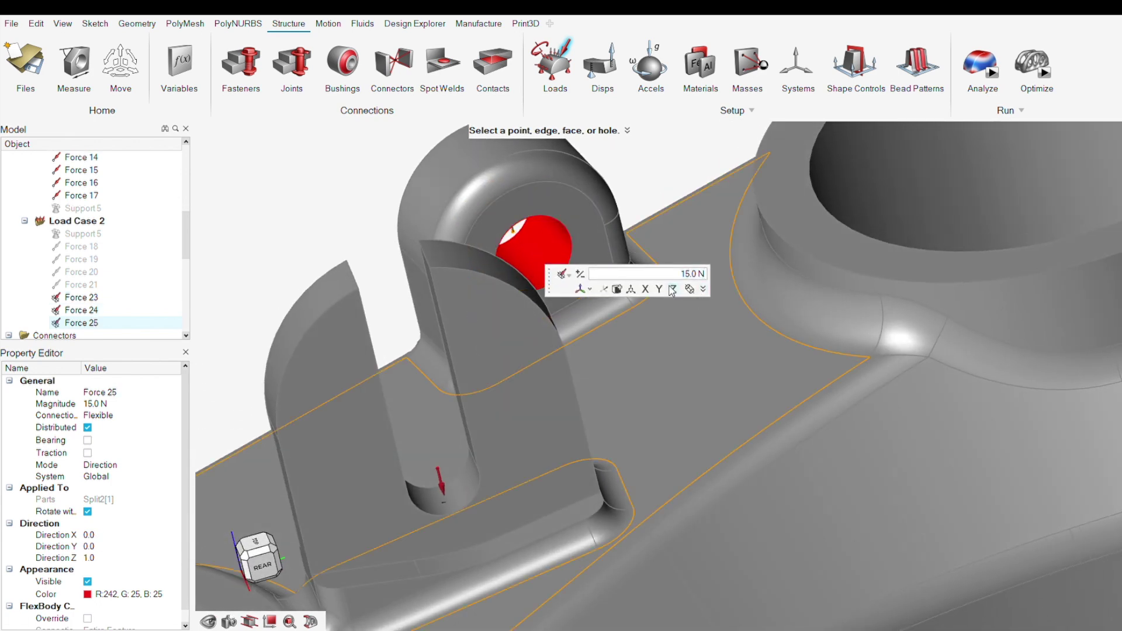
# - Set the force on the Axis 1 side rounded lug's hole to 5 N in the global negative Z direction
pyautogui.write('5')
pyautogui.press('Return')
pyautogui.scroll(-3, 743, 281)
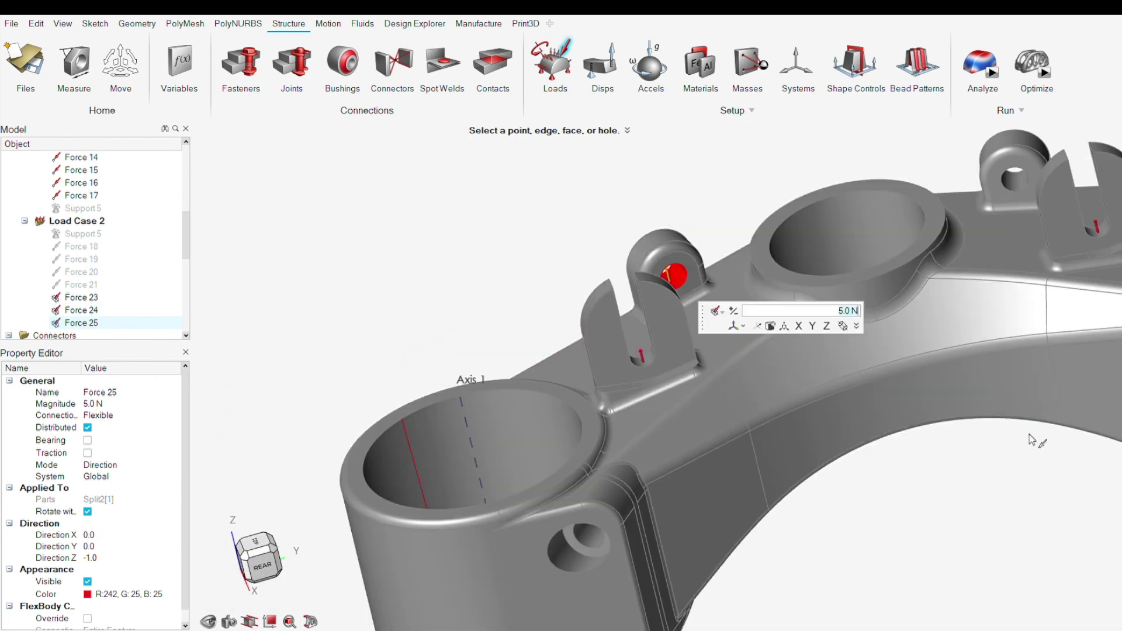
# - Apply a 5 N force to the hole of the rounded lug on the Axis 2 side
pyautogui.scroll(3, 1035, 164)
pyautogui.click(997, 216)
pyautogui.moveTo(939, 239); pyautogui.dragTo(980, 205, button='middle')
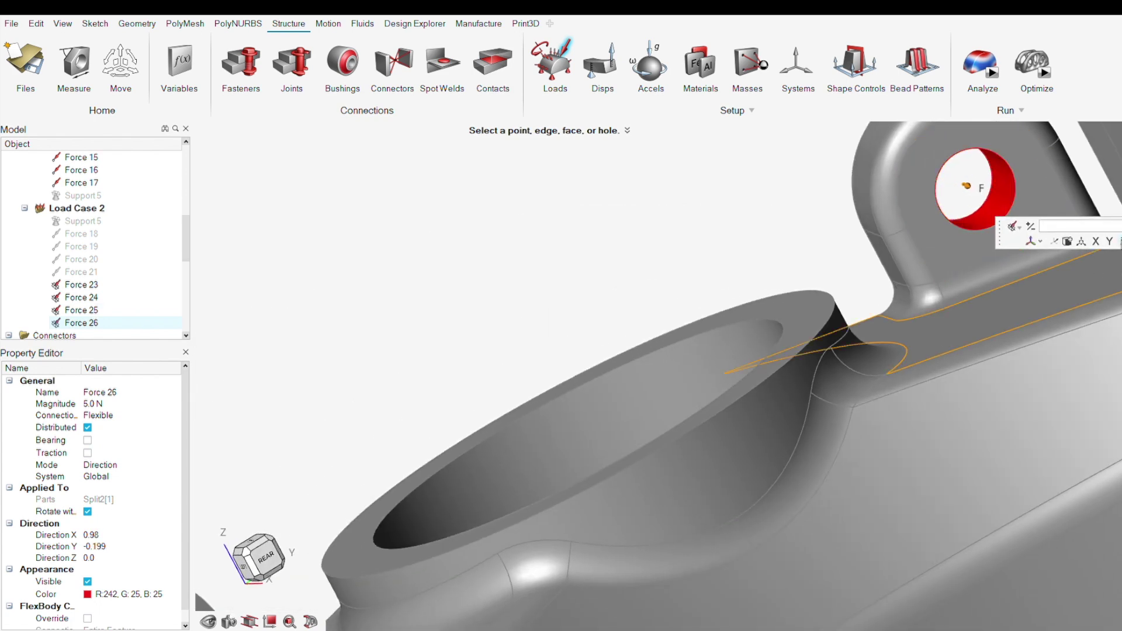
pyautogui.press('Escape')
pyautogui.scroll(-5, 944, 239)
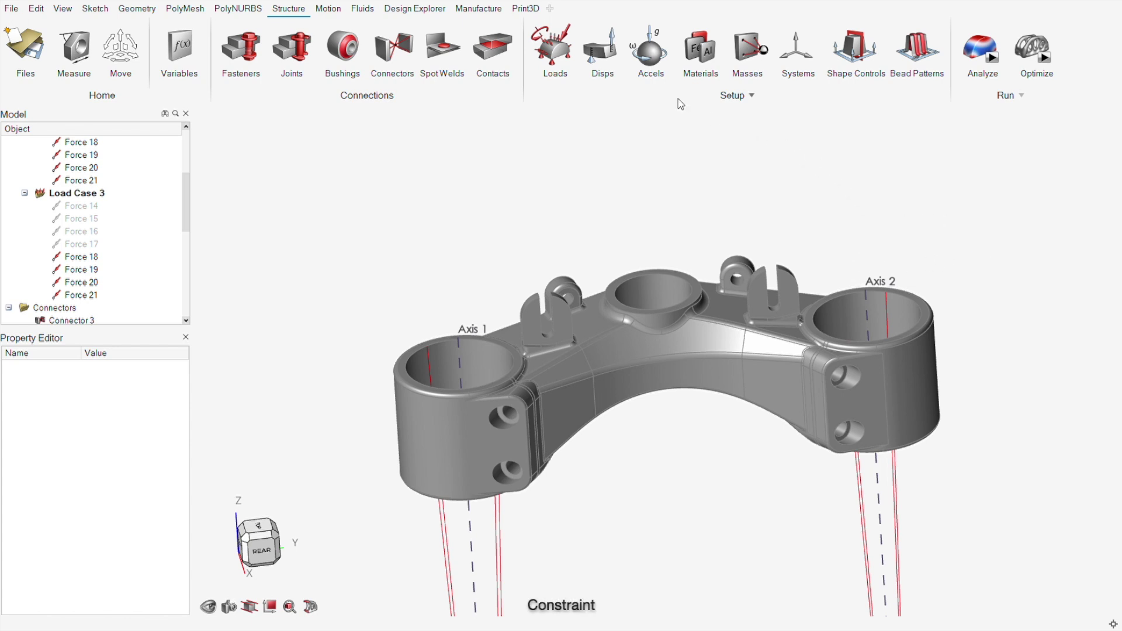
# - Add a support to the bore of the central steering stem hole
pyautogui.click(552, 68)
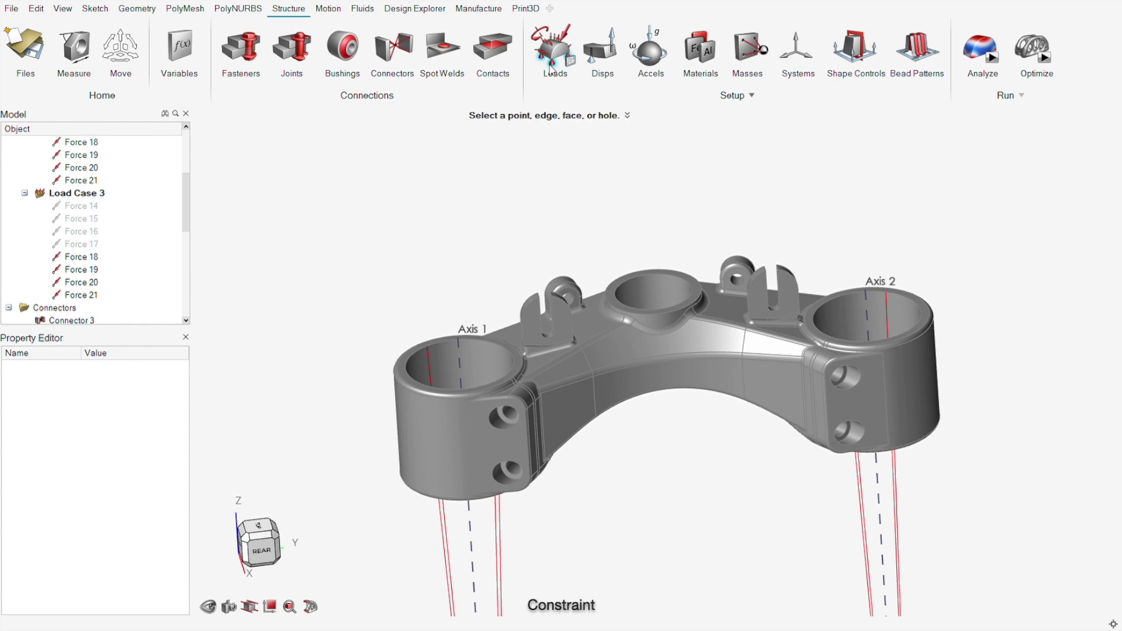
pyautogui.click(648, 287)
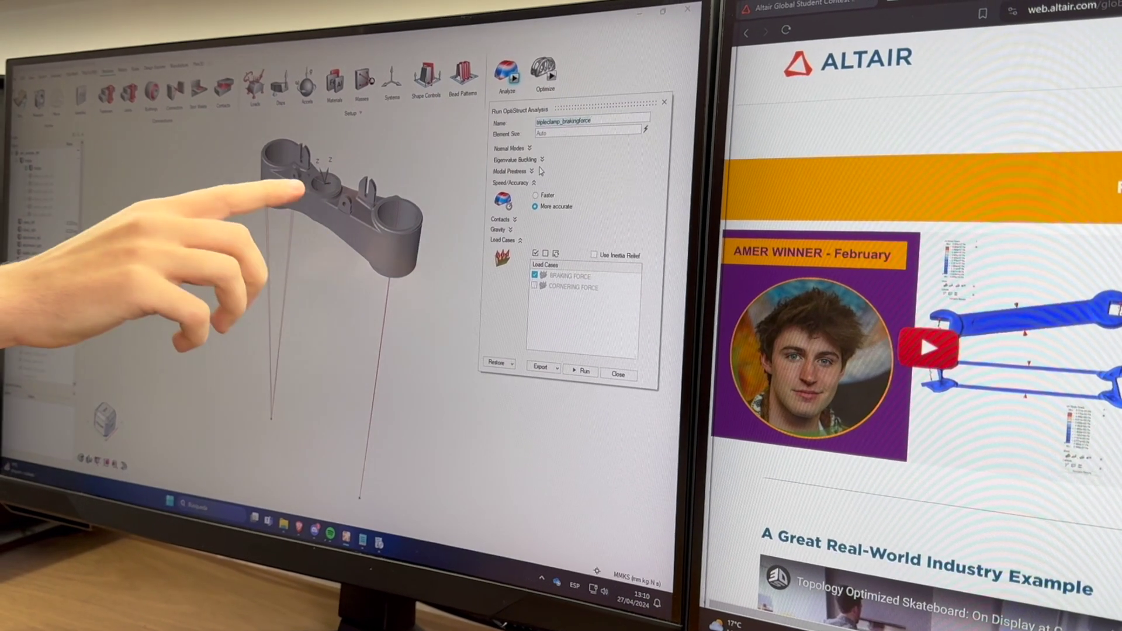
# - Run the tripleclamp_brakingforce OptiStruct analysis for the BRAKING FORCE load case with the more accurate setting
pyautogui.click(589, 286)
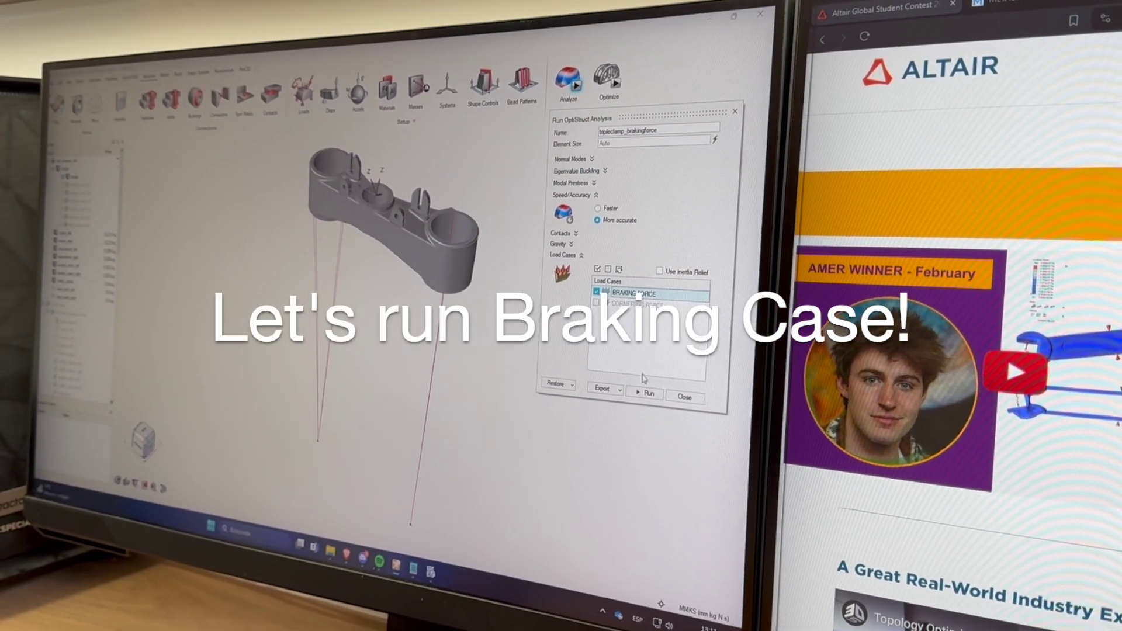
pyautogui.click(646, 393)
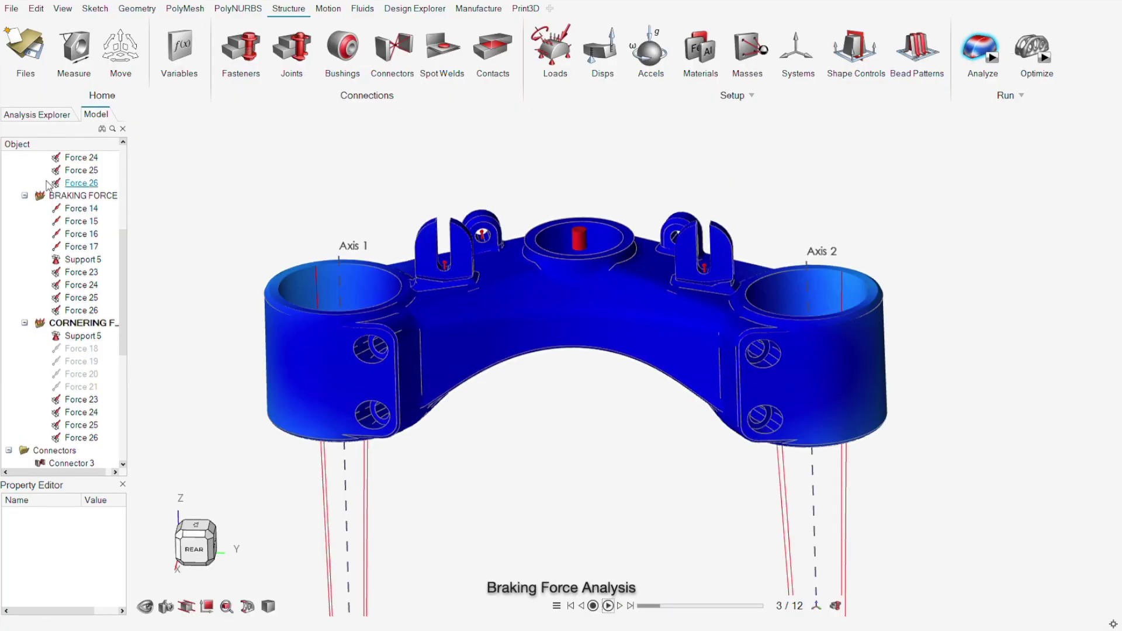
# - Examine the displacement, factor of safety and stress results of the BRAKING FORCE load case
pyautogui.click(34, 119)
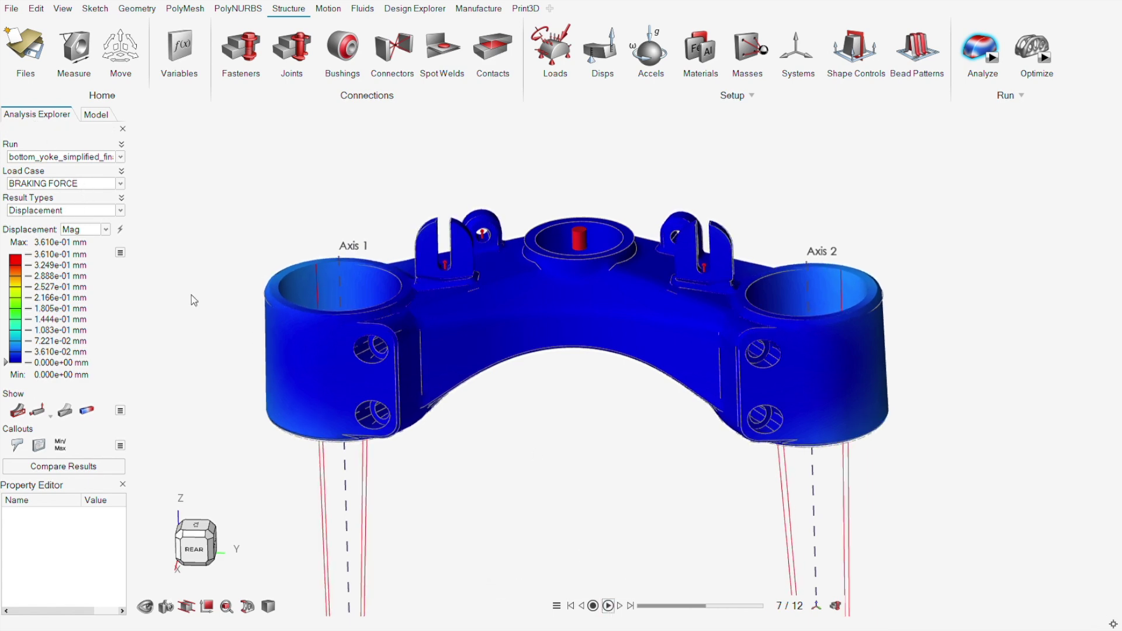
pyautogui.click(46, 234)
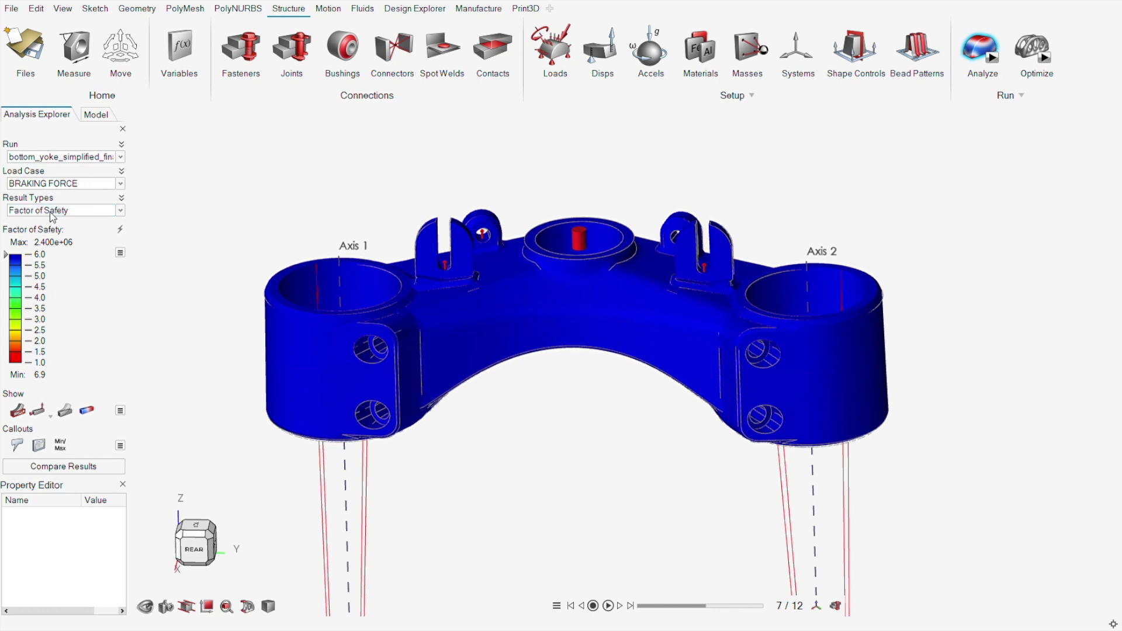
pyautogui.click(42, 271)
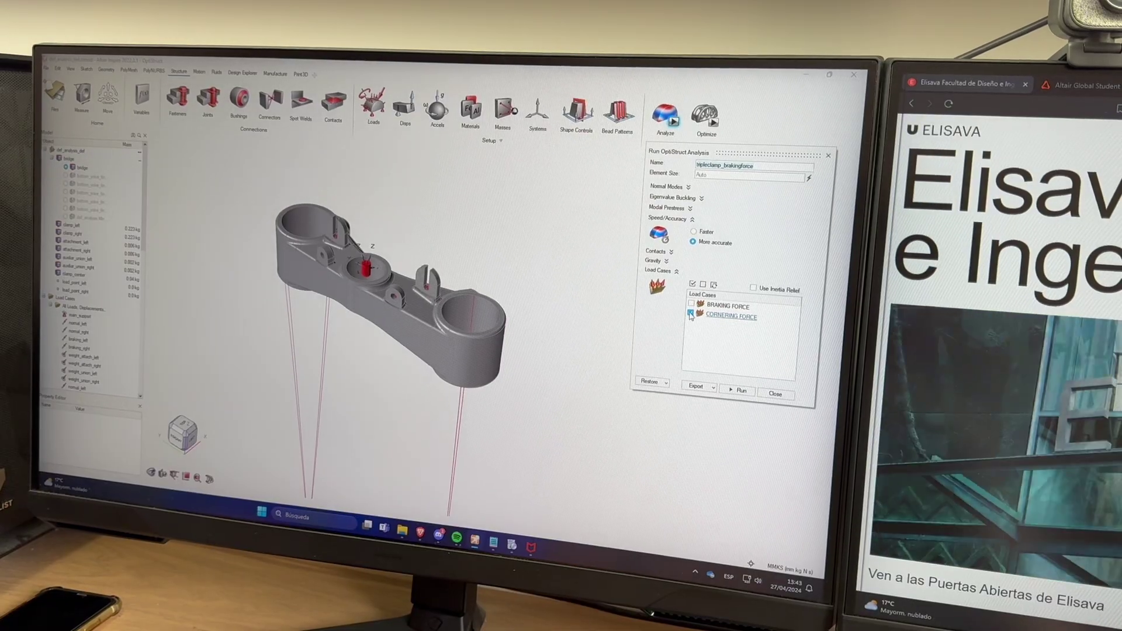
# - Run the OptiStruct analysis for only the CORNERING FORCE load case with the more accurate setting
pyautogui.click(705, 317)
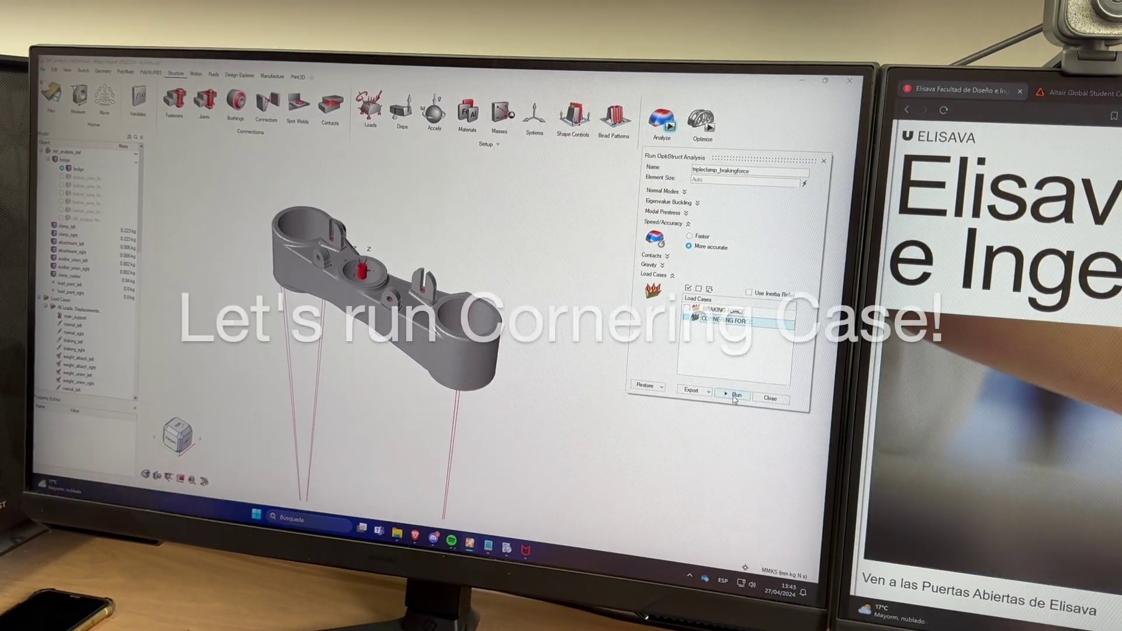
pyautogui.click(735, 393)
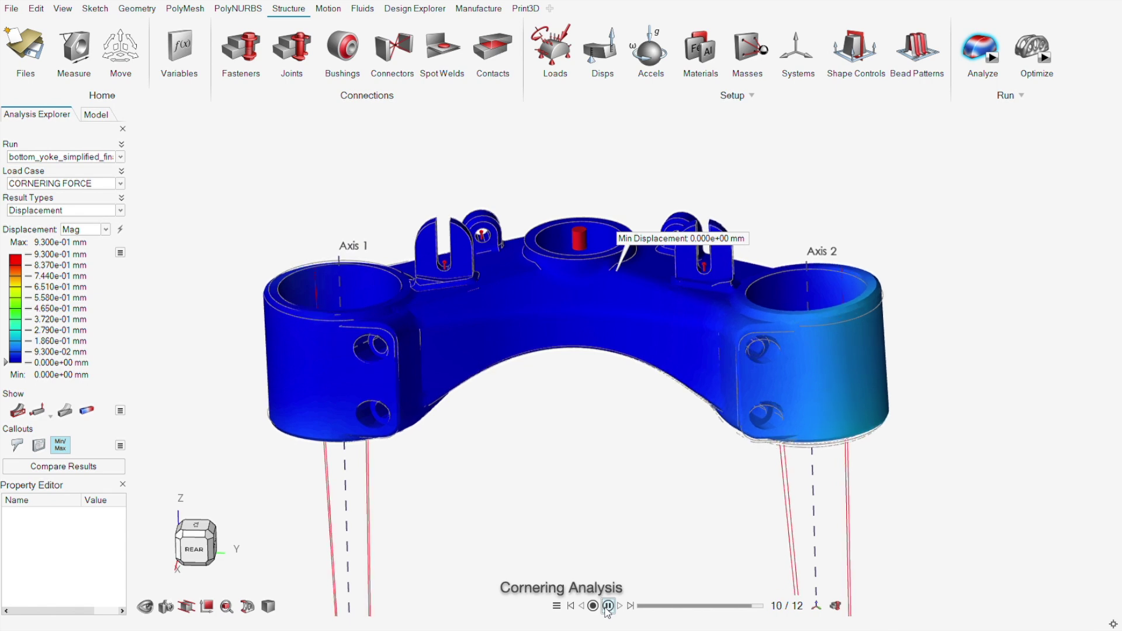
# - Display the von Mises stress results of the CORNERING FORCE load case and inspect the stress distribution on the yoke
pyautogui.click(54, 211)
pyautogui.click(50, 237)
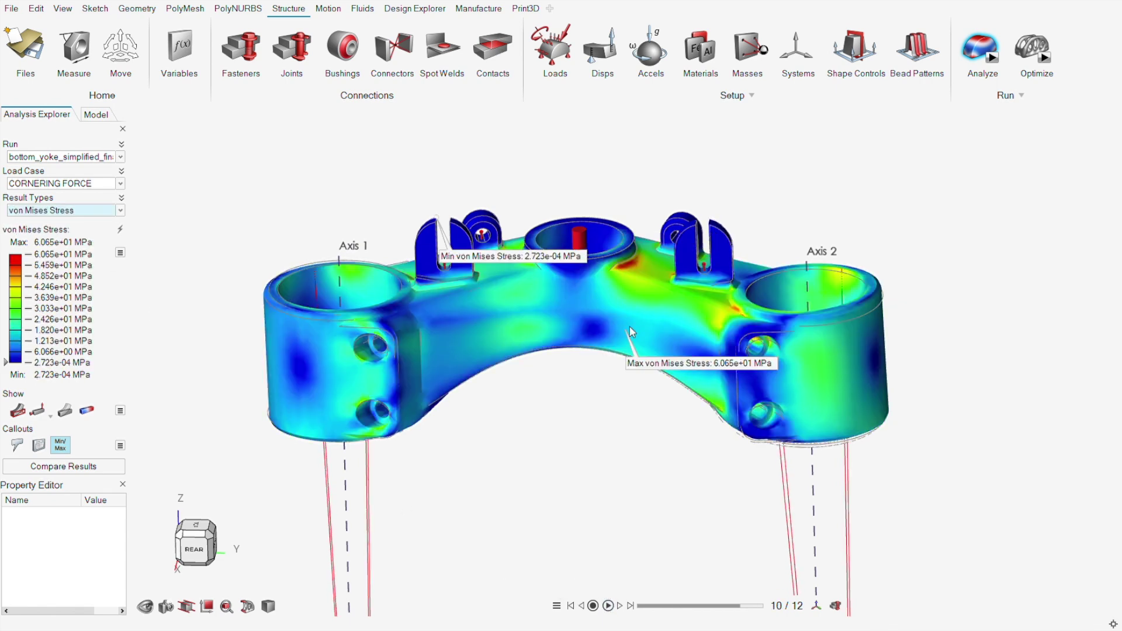
pyautogui.scroll(2, 413, 339)
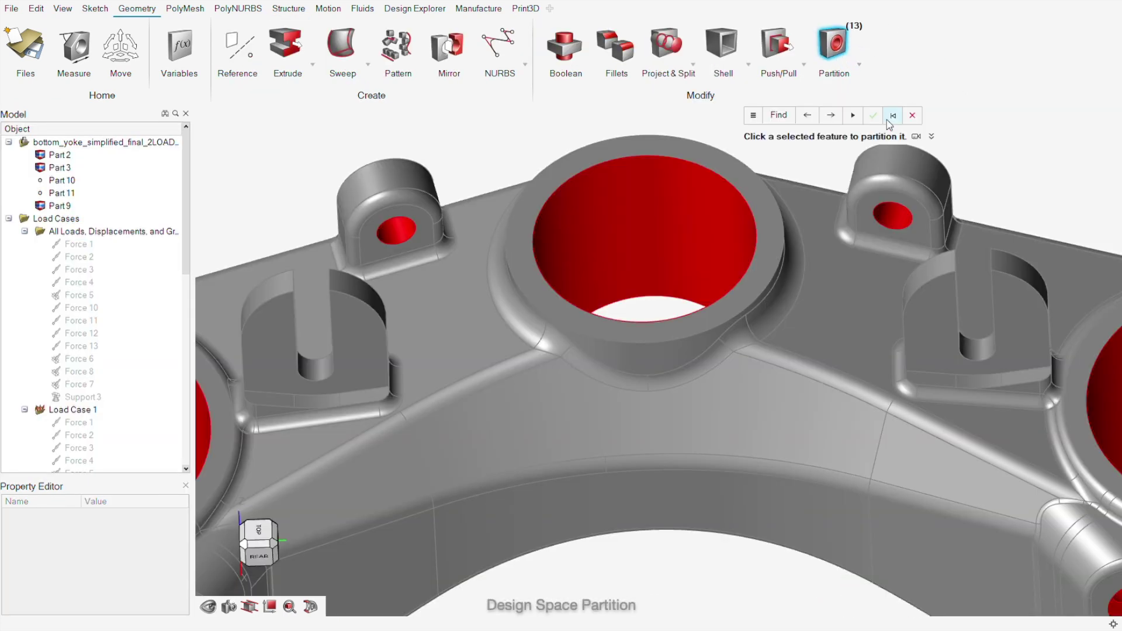
# - Partition the central bore and both rounded lug holes from the yoke body with a 3 mm offset
pyautogui.click(890, 119)
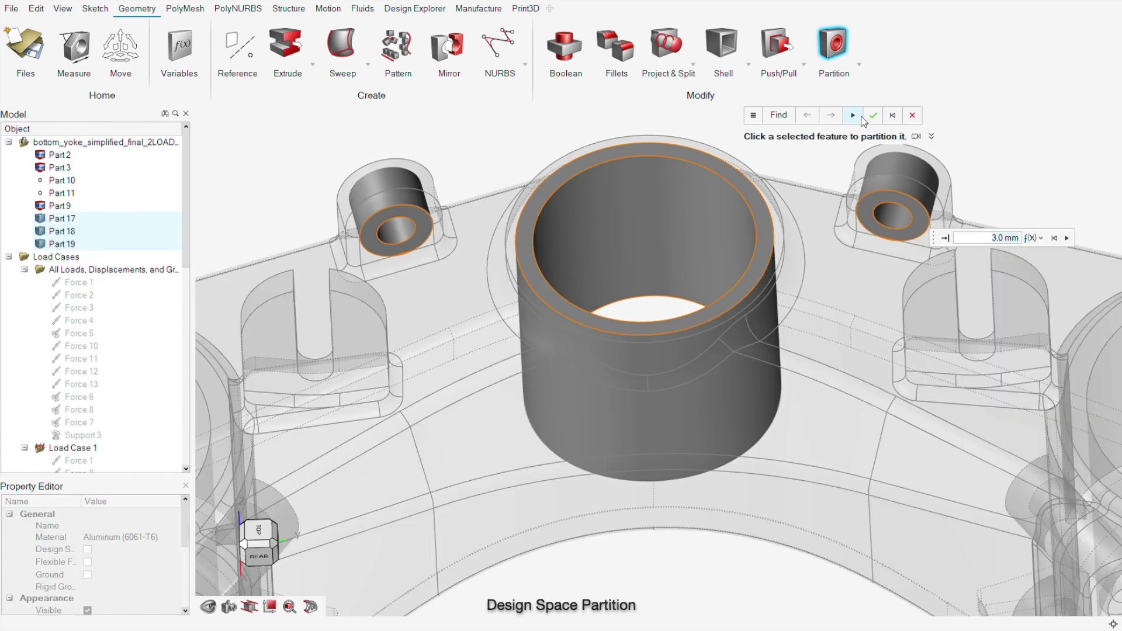
pyautogui.click(865, 117)
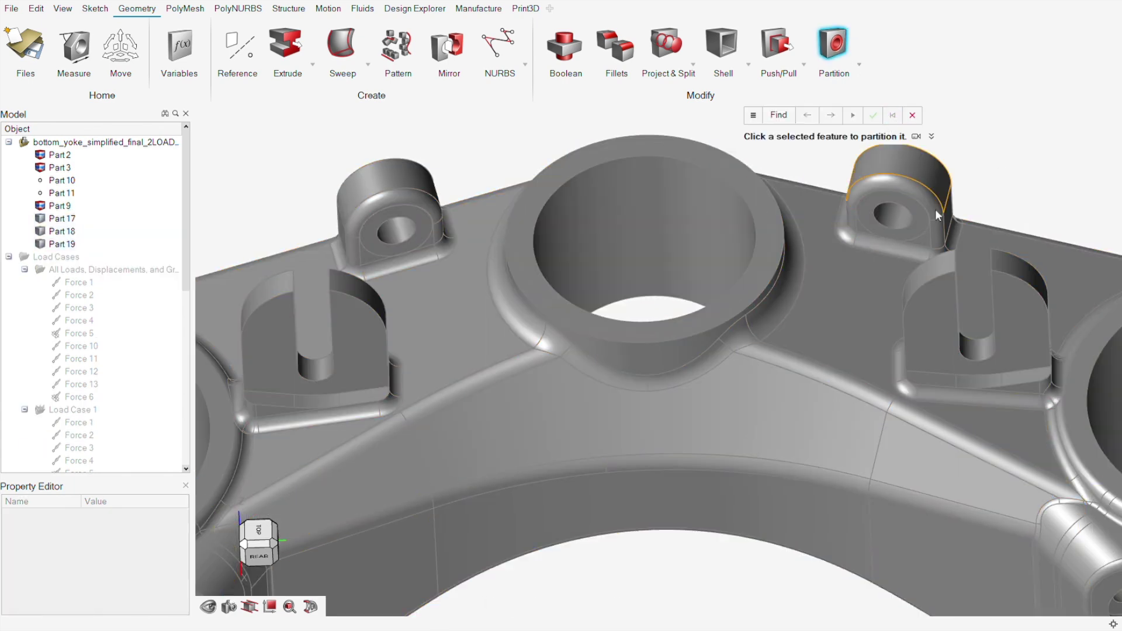
# - Partition the two slotted lugs from the yoke body with a 5 mm offset
pyautogui.click(860, 117)
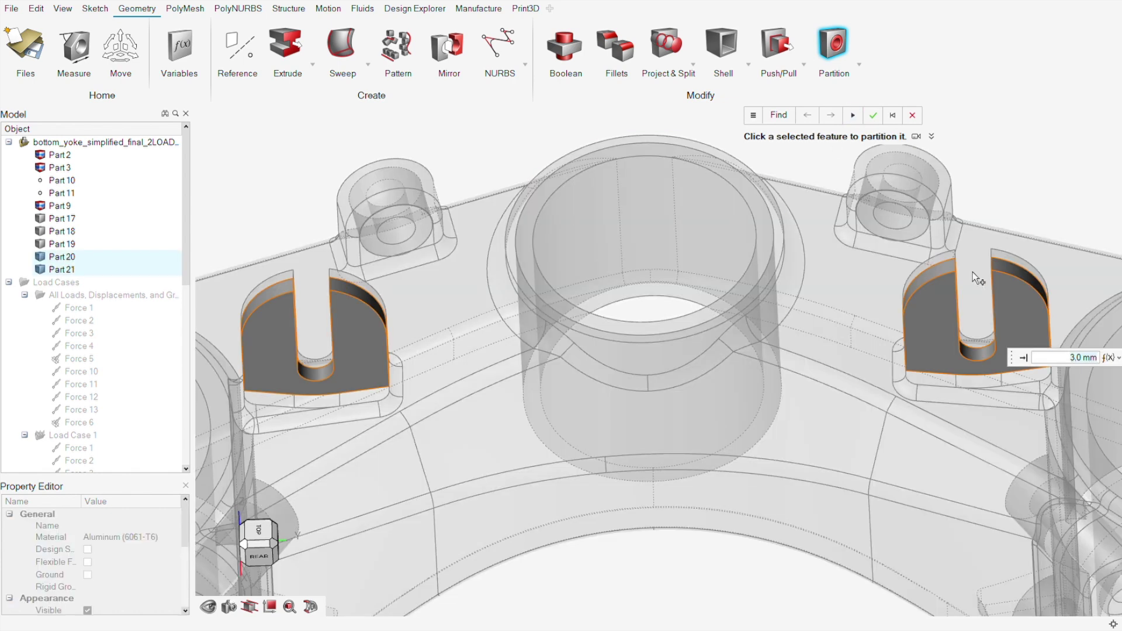
pyautogui.write('6')
pyautogui.press('Return')
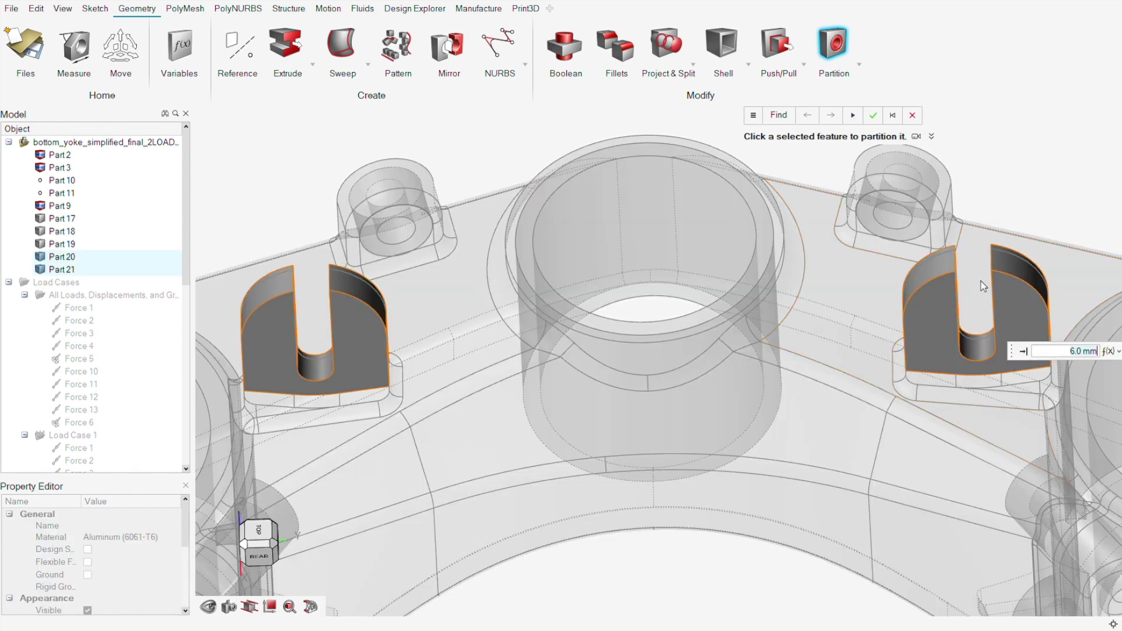
pyautogui.write('5')
pyautogui.press('Return')
pyautogui.moveTo(1070, 212); pyautogui.dragTo(807, 235, button='right')
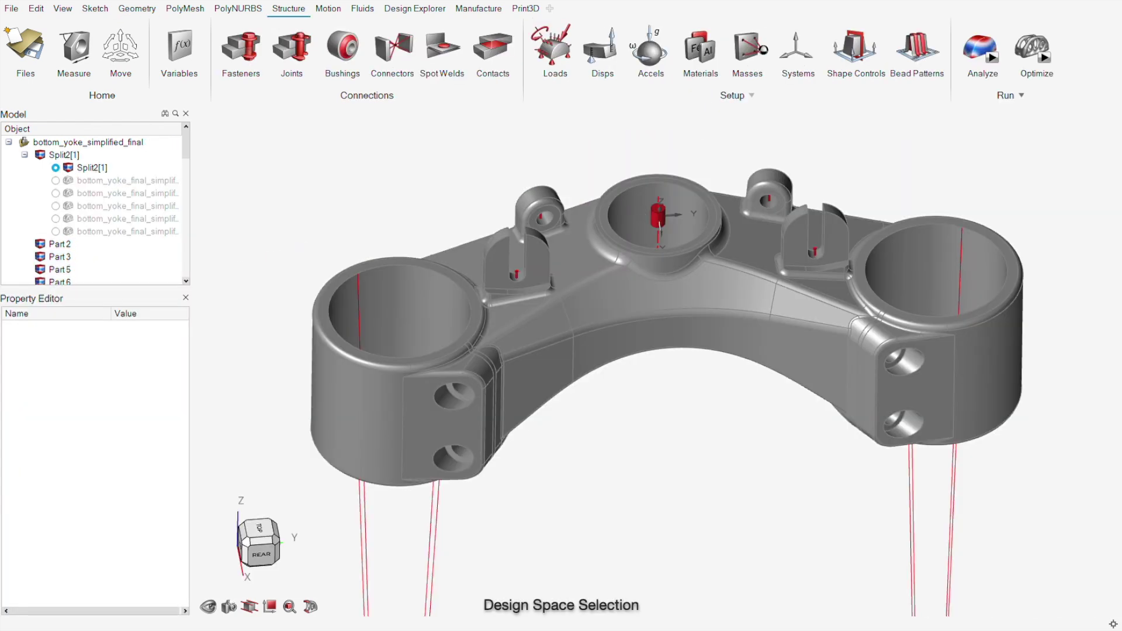
# - Define the central yoke body Split2[1] as the design space
pyautogui.click(604, 313)
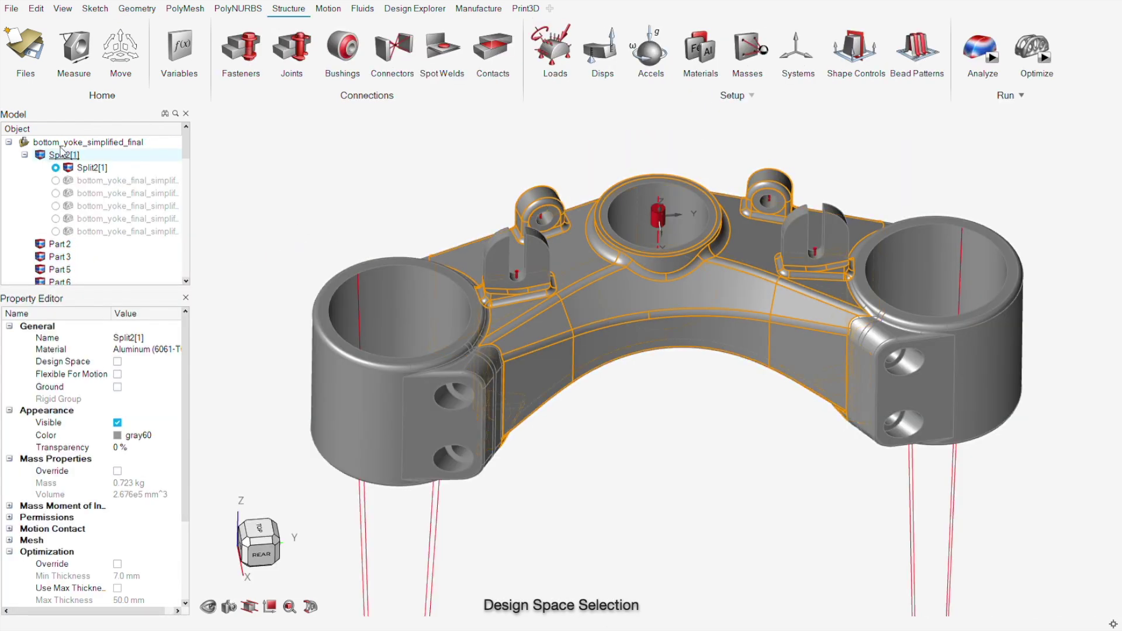
pyautogui.click(118, 362)
pyautogui.click(684, 426)
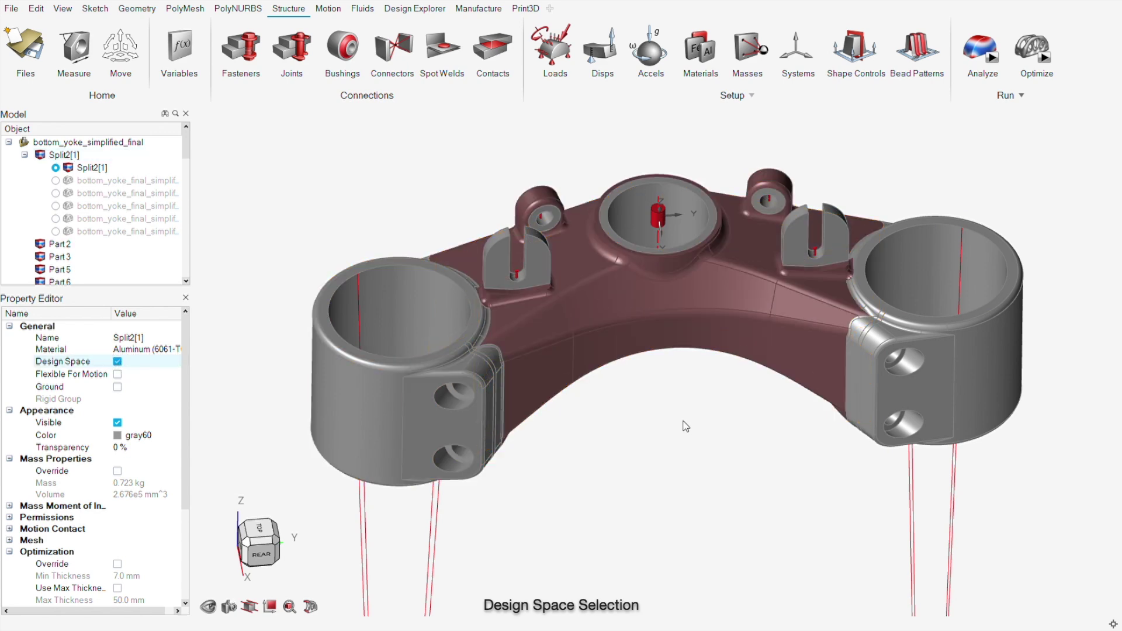
pyautogui.moveTo(684, 426); pyautogui.dragTo(711, 392, button='middle')
pyautogui.moveTo(711, 392); pyautogui.dragTo(676, 362, button='right')
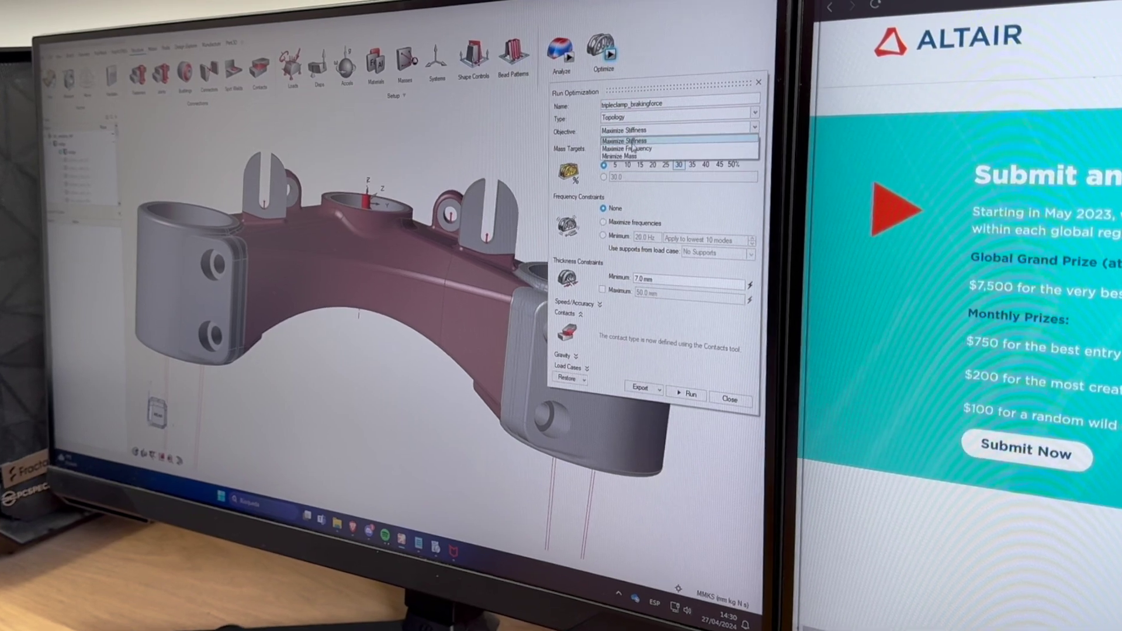
# - Run a topology optimization with the Minimize Mass objective, a minimum safety factor of 1.5 and a 7 mm minimum thickness
pyautogui.click(631, 157)
pyautogui.click(682, 170)
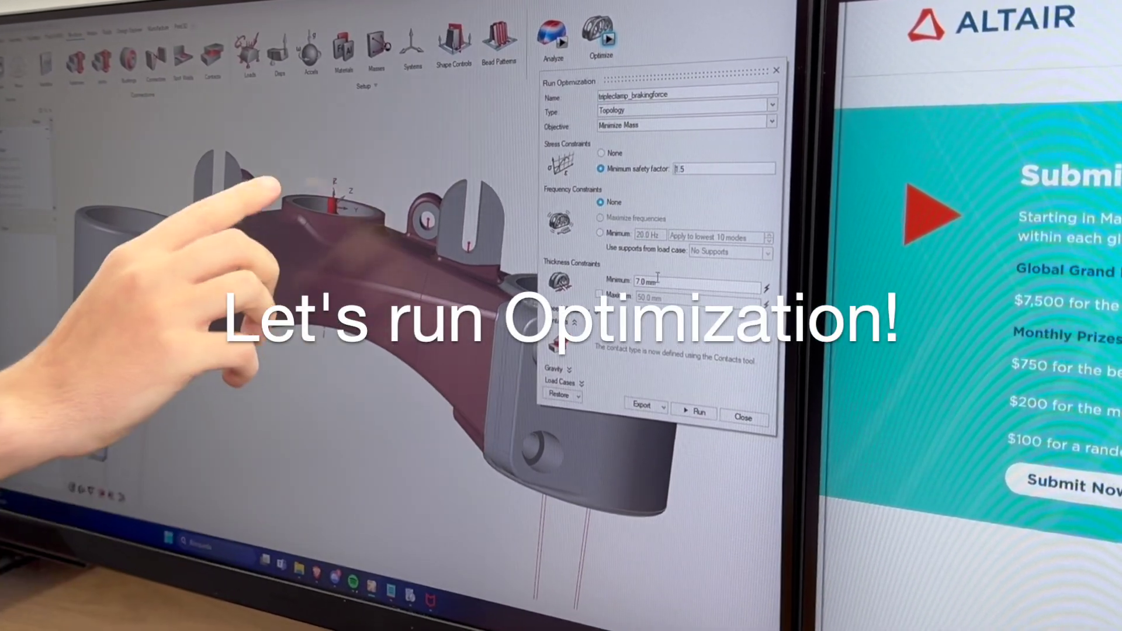
pyautogui.click(696, 411)
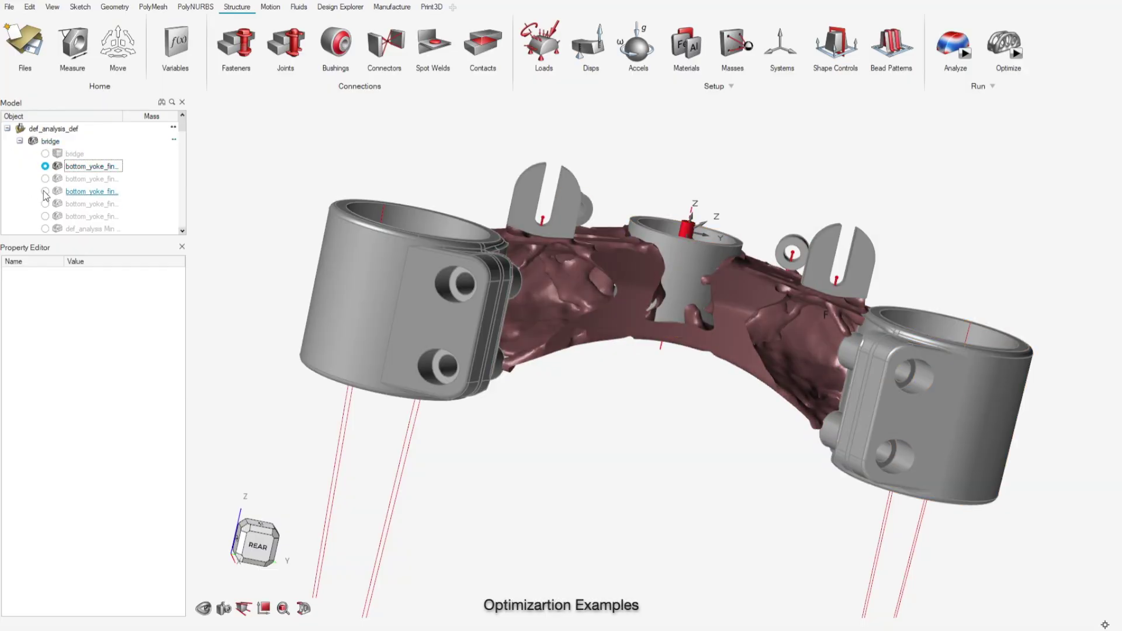
# - Compare the bridge's optimized alternatives and activate the def_analysis Min Mass SF 1.5 shape
pyautogui.click(45, 191)
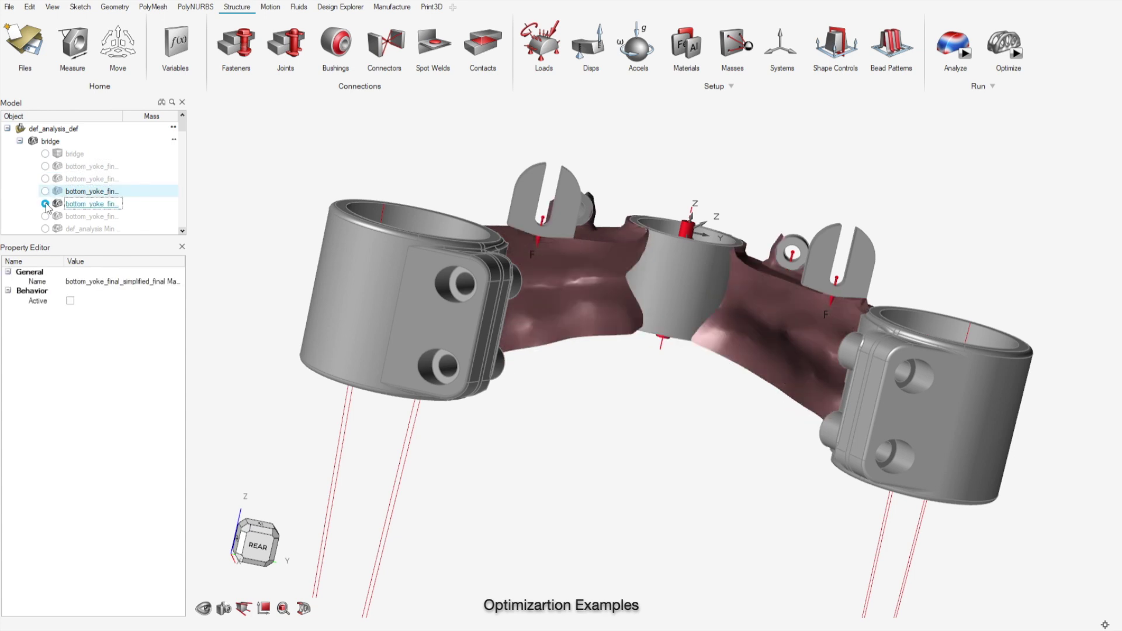
pyautogui.moveTo(627, 439); pyautogui.dragTo(630, 523, button='middle')
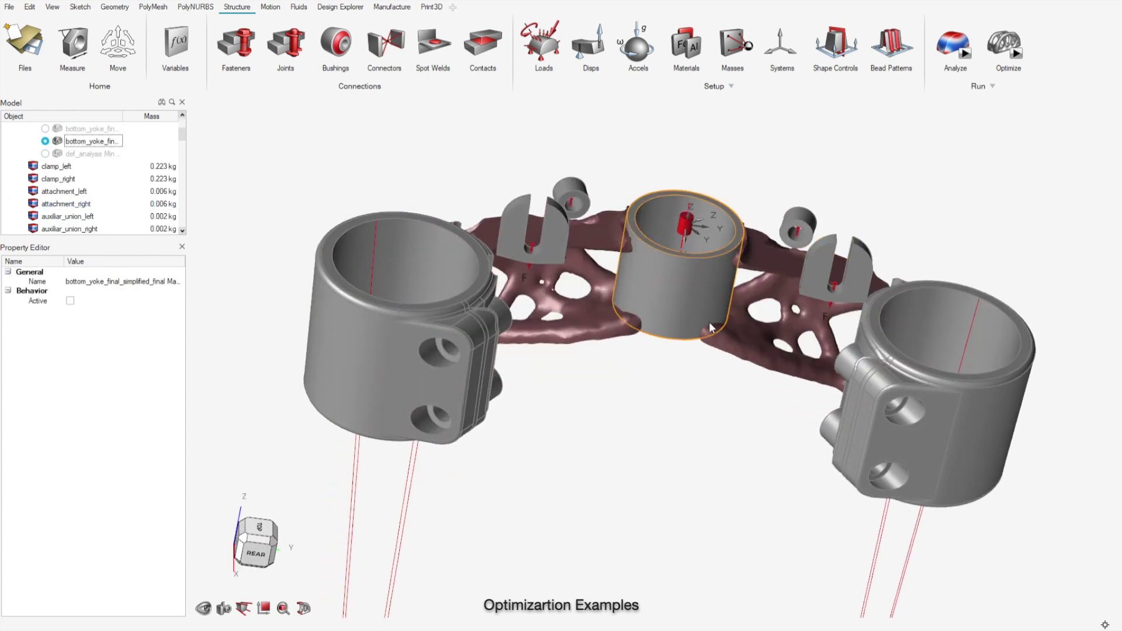
pyautogui.scroll(1, 100, 202)
pyautogui.click(45, 191)
pyautogui.moveTo(749, 429); pyautogui.dragTo(804, 435, button='middle')
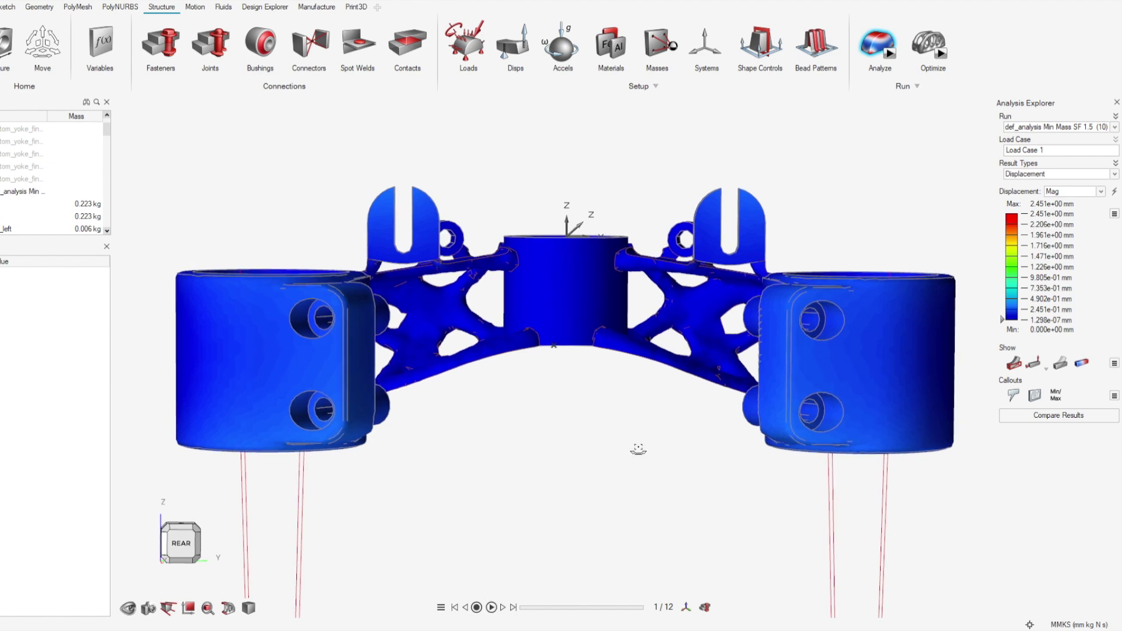
# - Examine the optimized yoke's factor of safety and its von Mises stress with minimum and maximum callouts under Load Case 1
pyautogui.moveTo(660, 376); pyautogui.dragTo(848, 291, button='right')
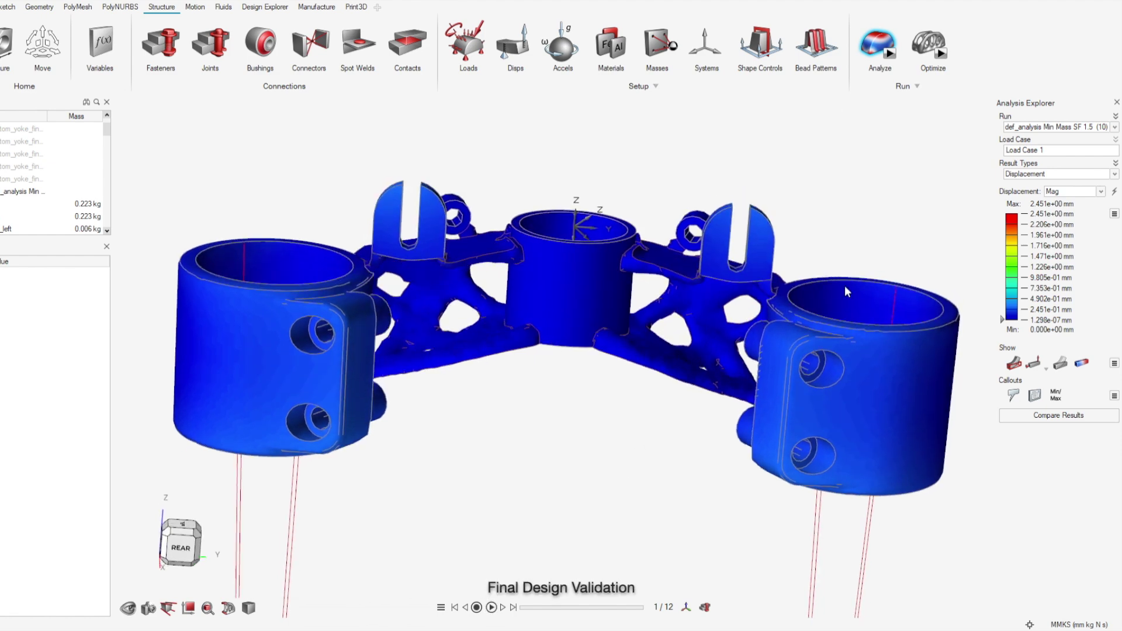
pyautogui.click(1057, 174)
pyautogui.click(1029, 194)
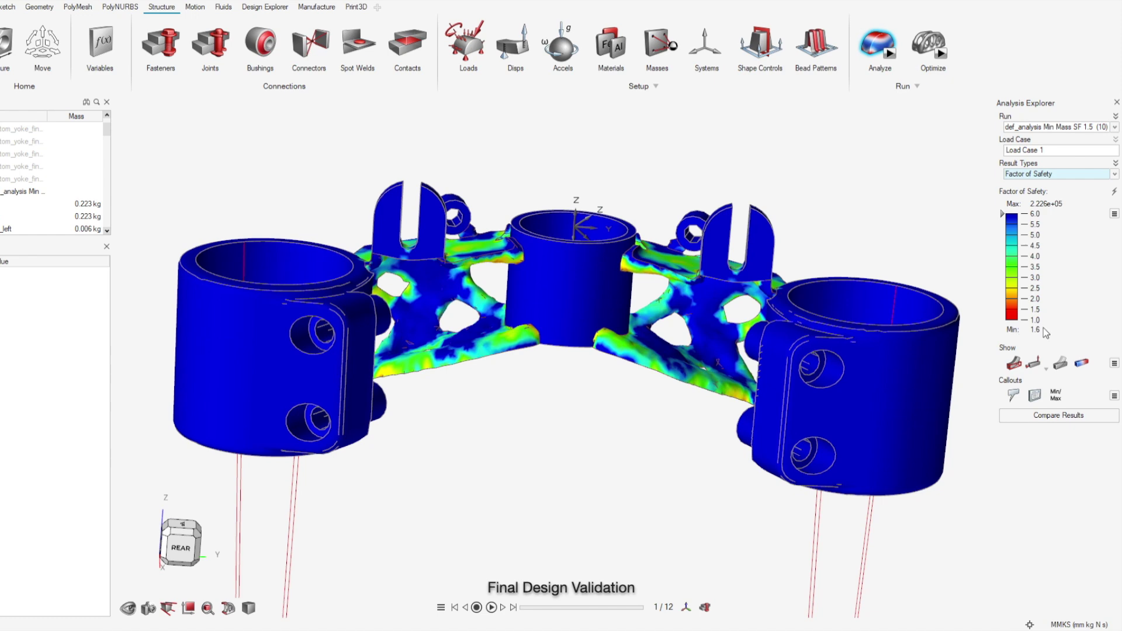
pyautogui.moveTo(935, 181); pyautogui.dragTo(864, 212, button='right')
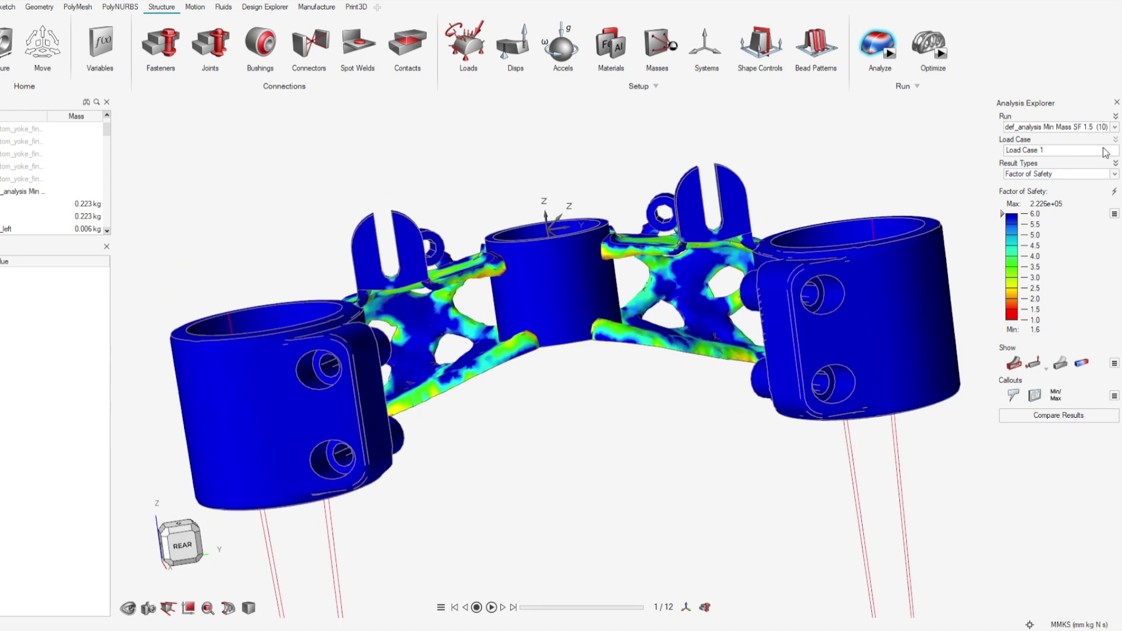
pyautogui.click(1026, 231)
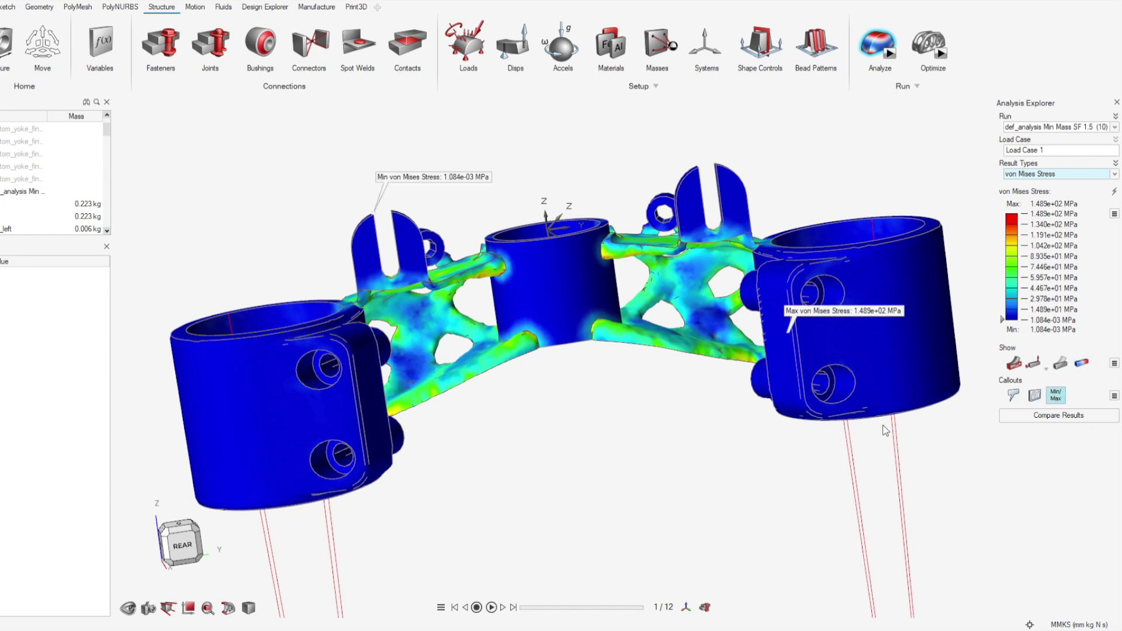
pyautogui.moveTo(651, 401); pyautogui.dragTo(669, 424, button='right')
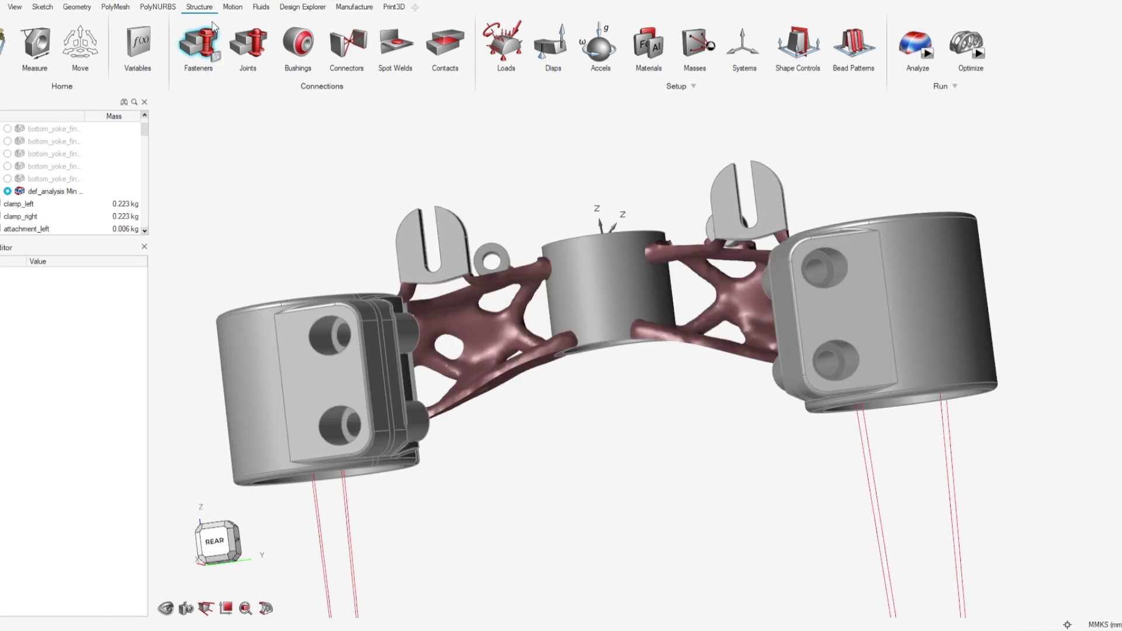
# - Wrap a PolyNURBS body along the lower strut from the central tube towards the adjacent fork clamp
pyautogui.click(120, 7)
pyautogui.click(299, 42)
pyautogui.scroll(5, 552, 355)
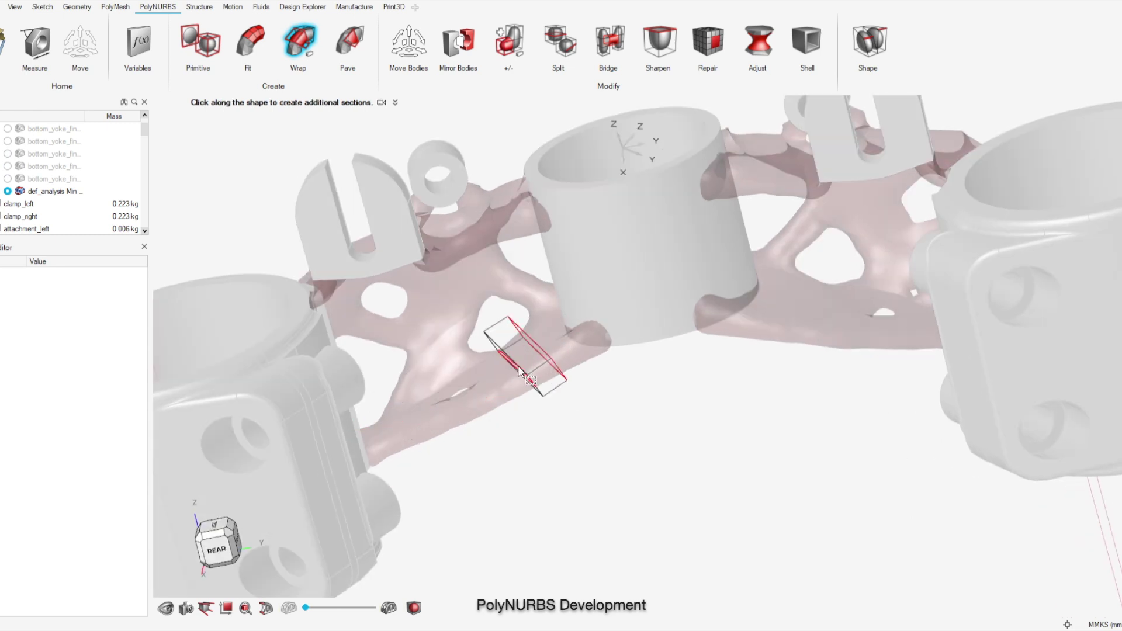
pyautogui.click(477, 400)
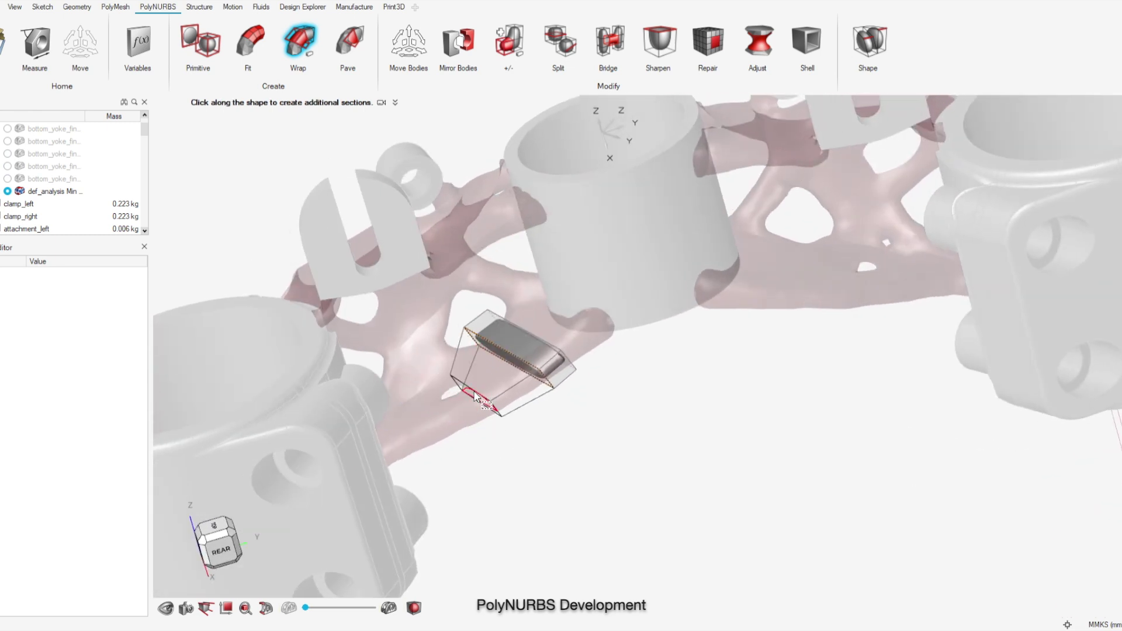
pyautogui.doubleClick(408, 454)
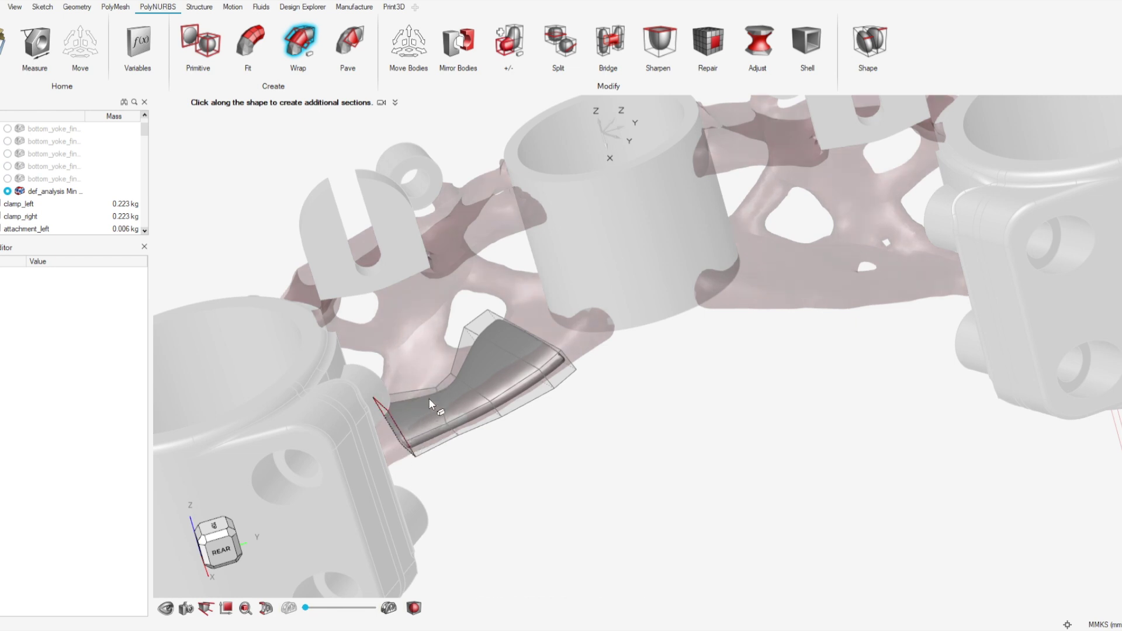